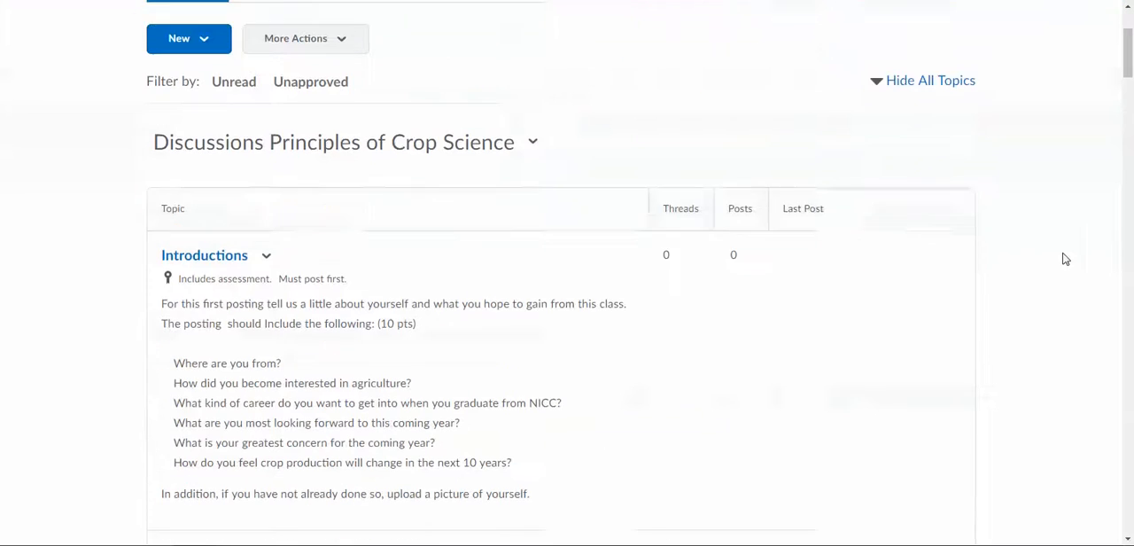
scroll(772, 283, "down", 2)
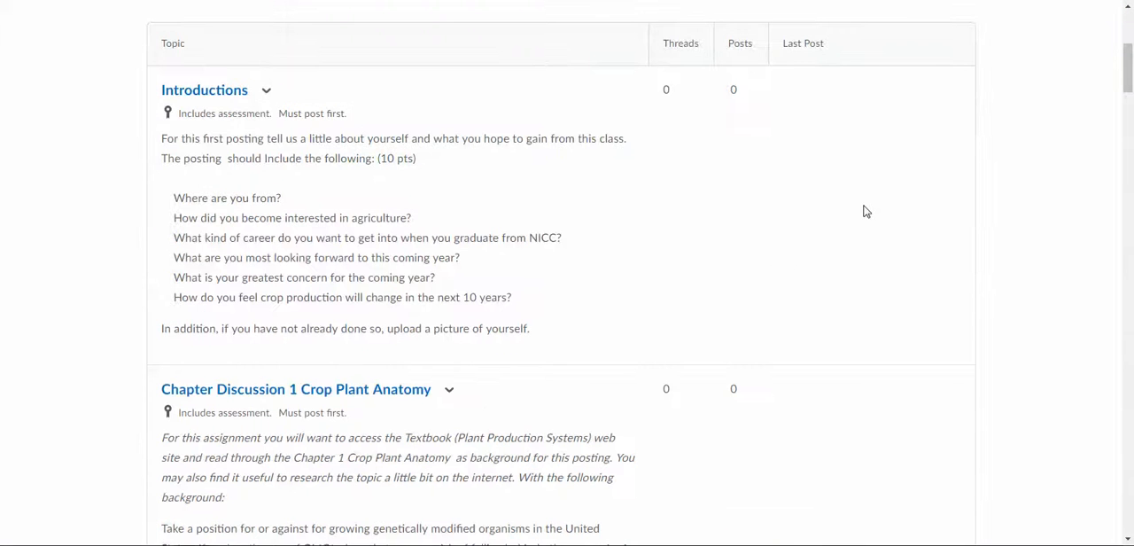
Open the Introductions discussion topic and bring up its details for editing
scroll(877, 206, "up", 2)
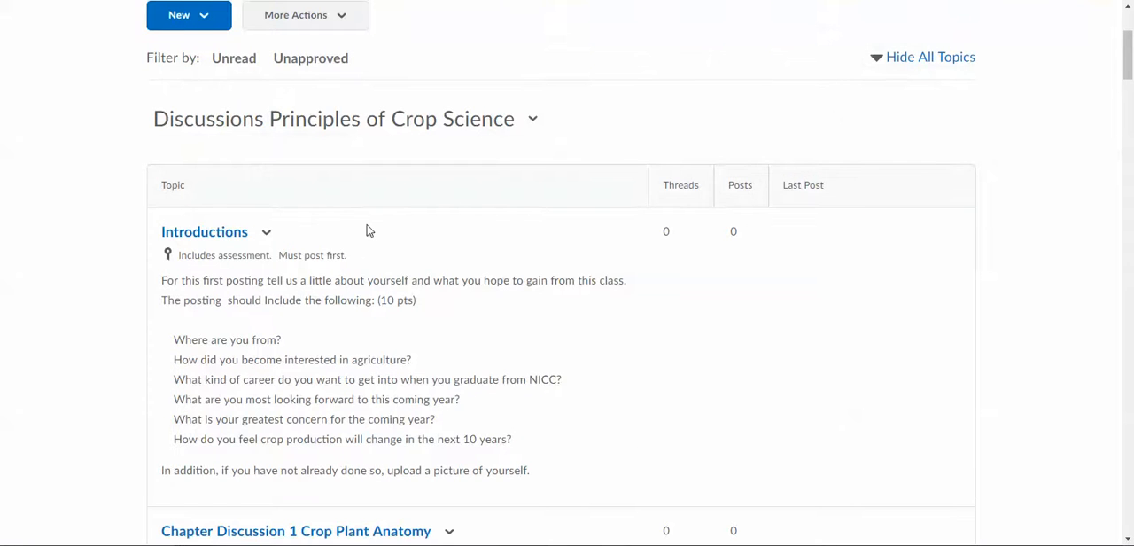
left_click(218, 240)
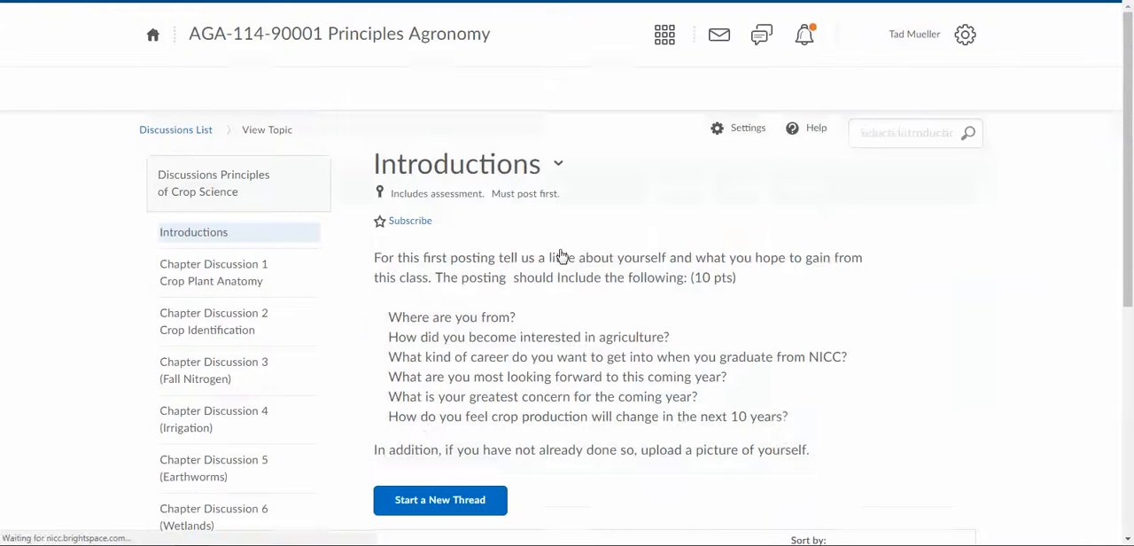
left_click(559, 166)
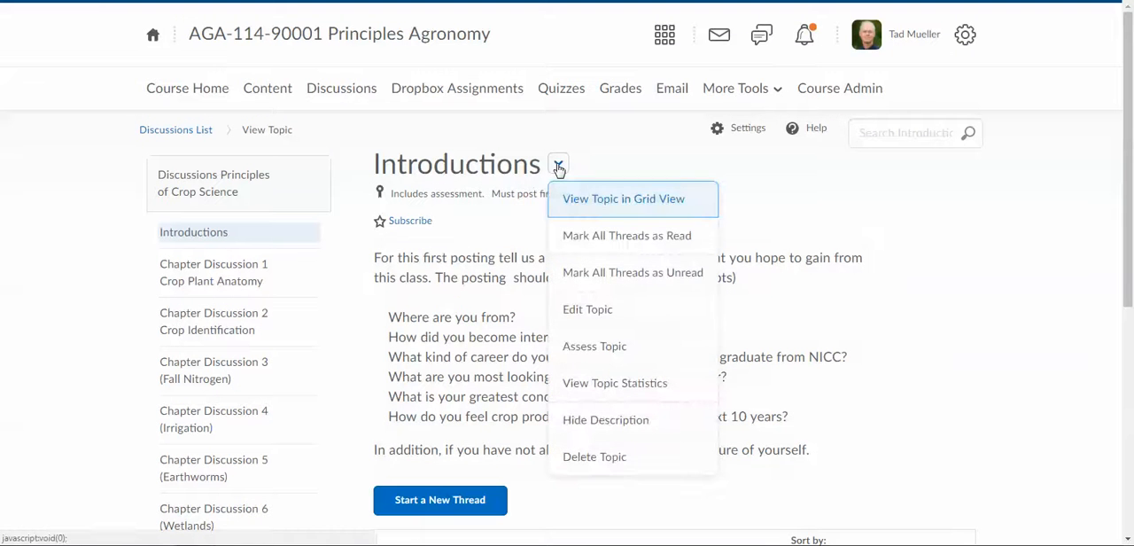
left_click(588, 312)
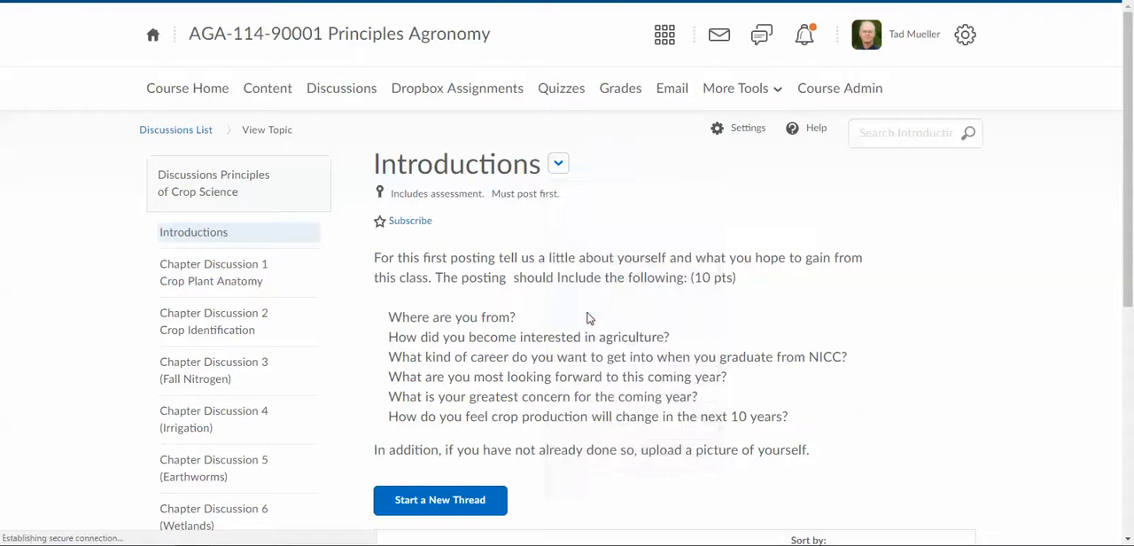
Enlarge the topic's description box to review the full posting instructions, and leave the topic without saving
scroll(749, 254, "down", 4)
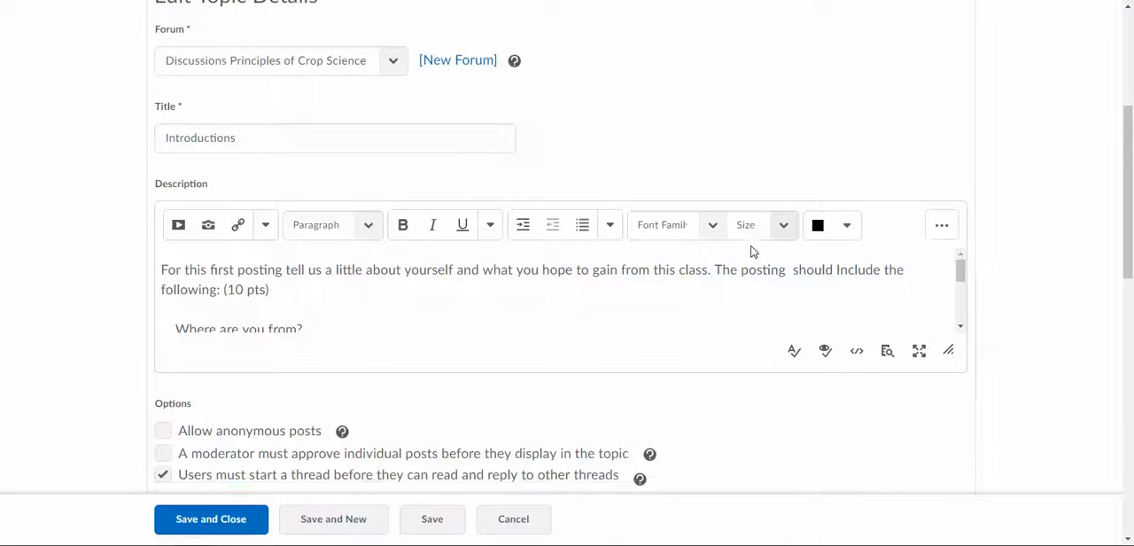
scroll(1013, 198, "down", 1)
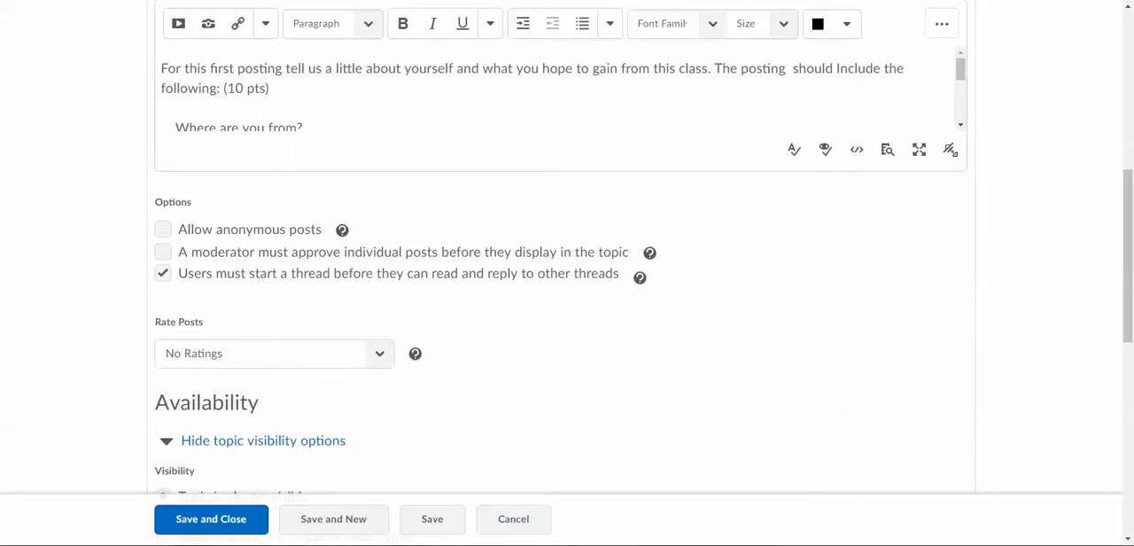
left_click_drag(948, 149, 949, 399)
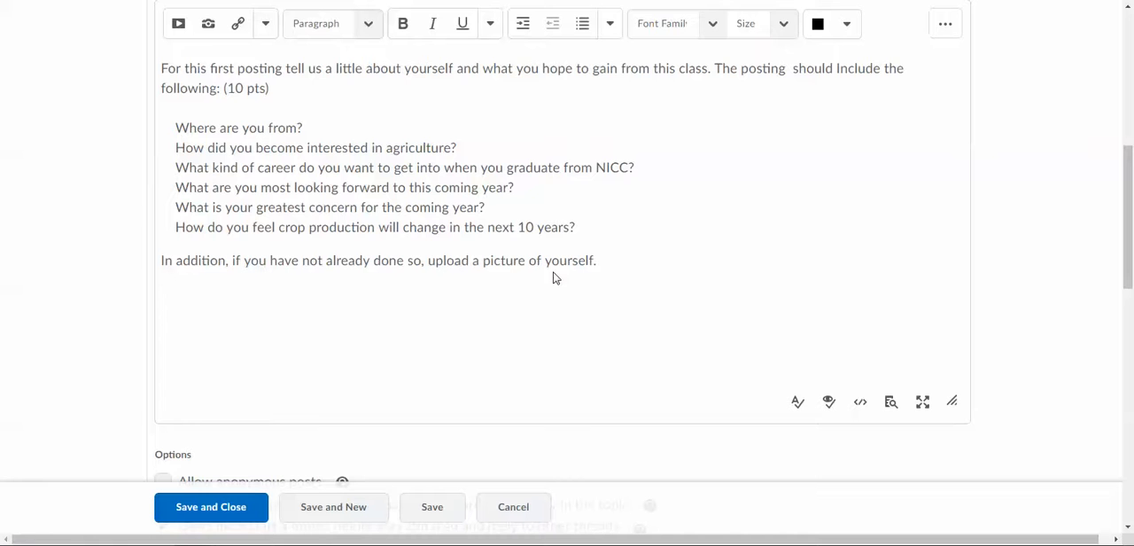
scroll(739, 252, "up", 5)
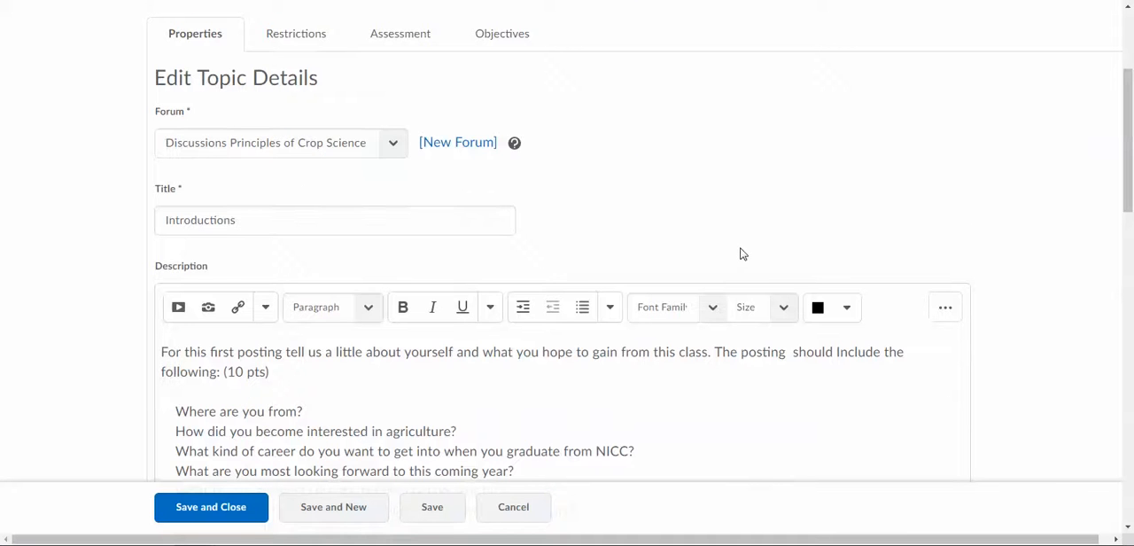
scroll(558, 270, "down", 6)
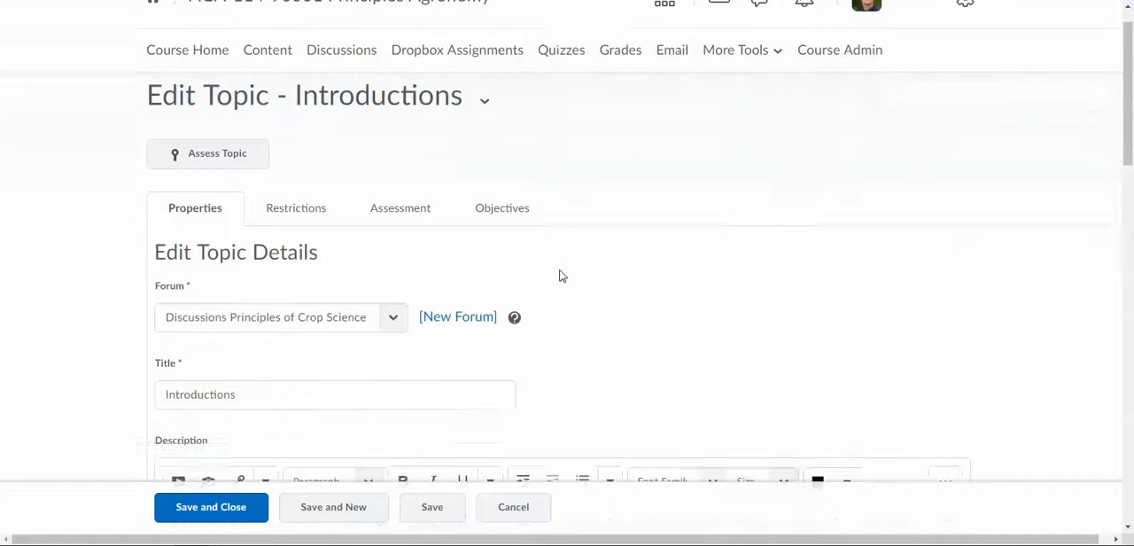
left_click(515, 509)
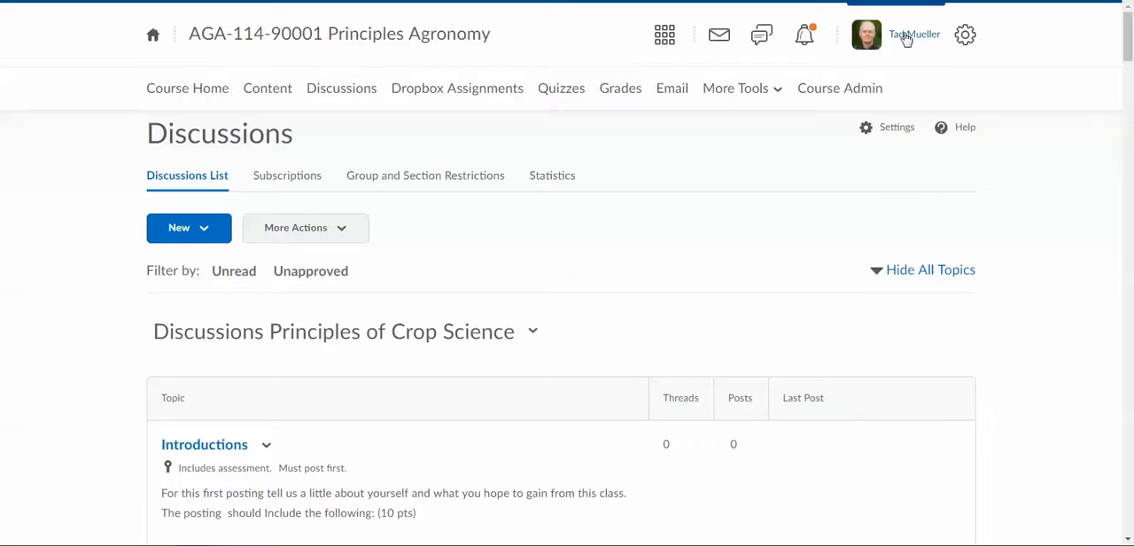
Open the account settings and look through the general, font and dialog settings
left_click(910, 40)
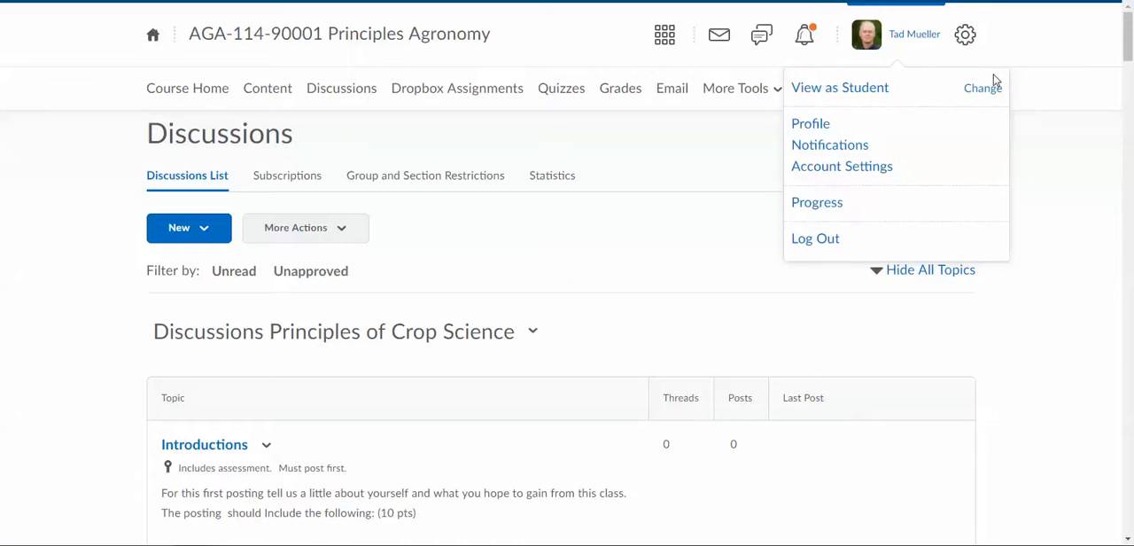
left_click(858, 168)
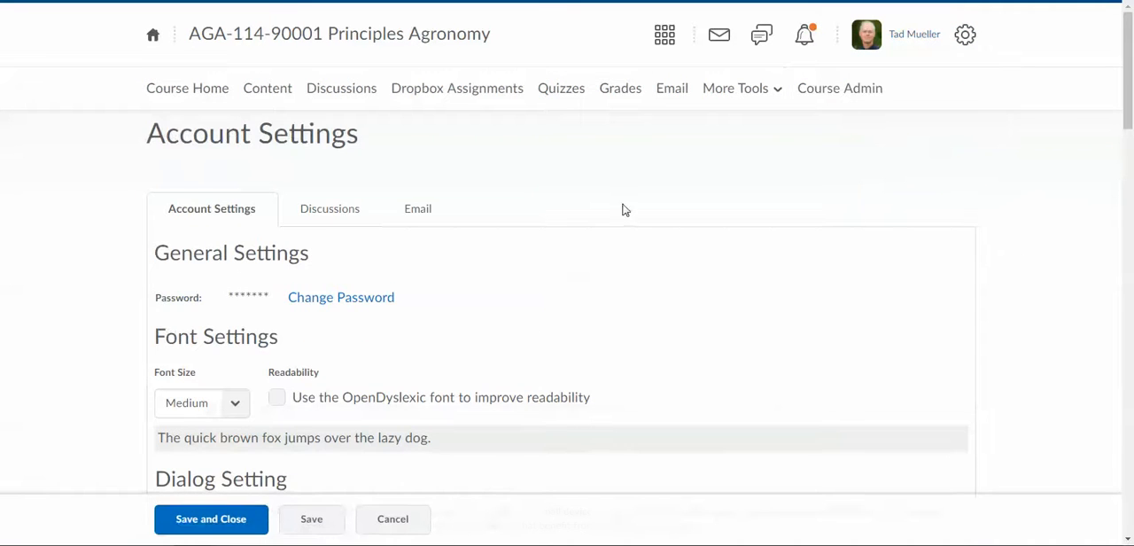
scroll(597, 190, "down", 2)
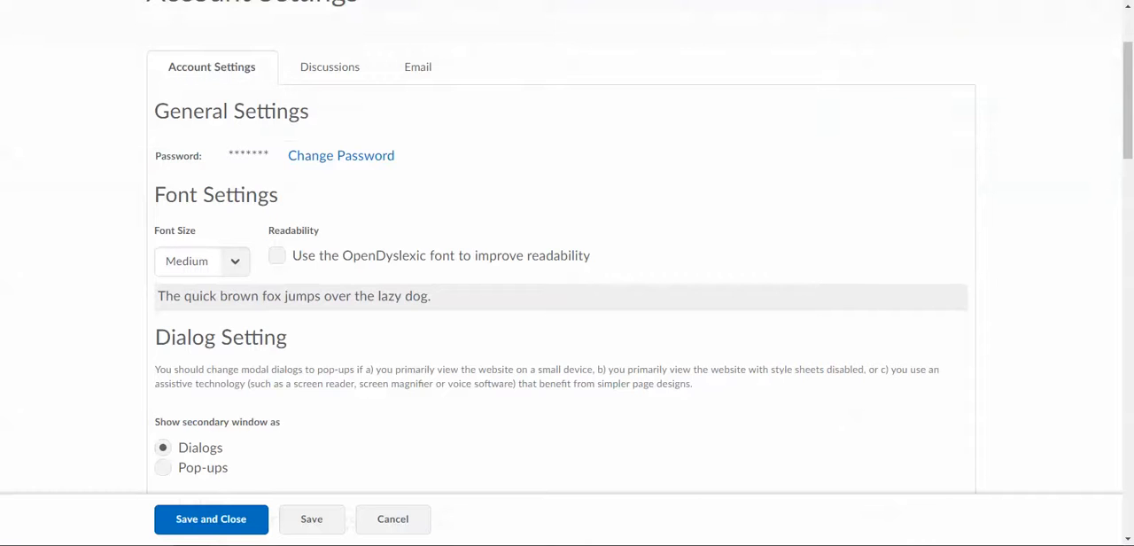
scroll(534, 133, "up", 2)
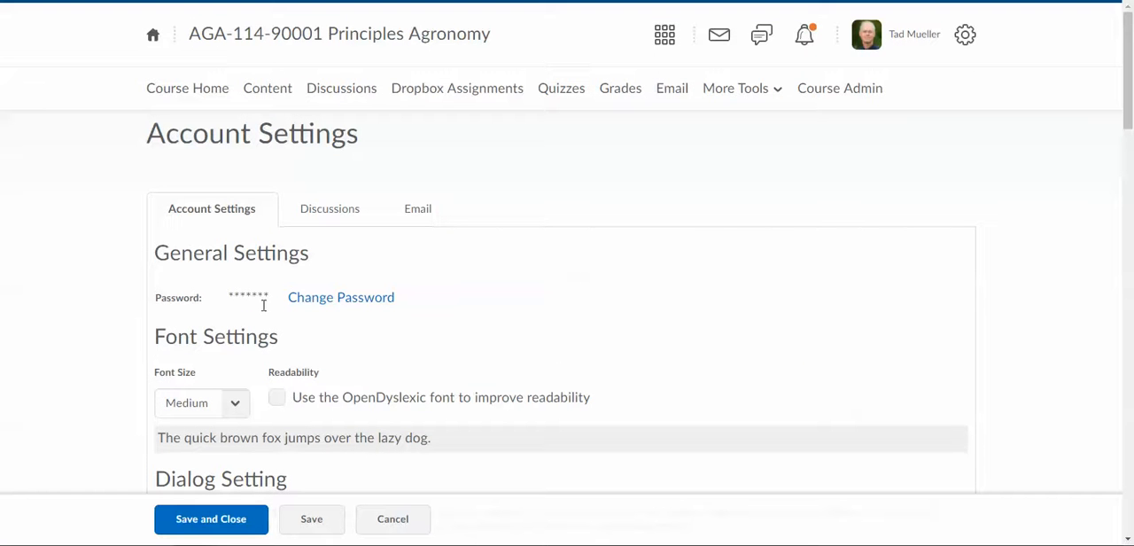
scroll(494, 261, "down", 2)
scroll(491, 244, "up", 2)
Open the user profile page where the profile picture can be changed
left_click(888, 40)
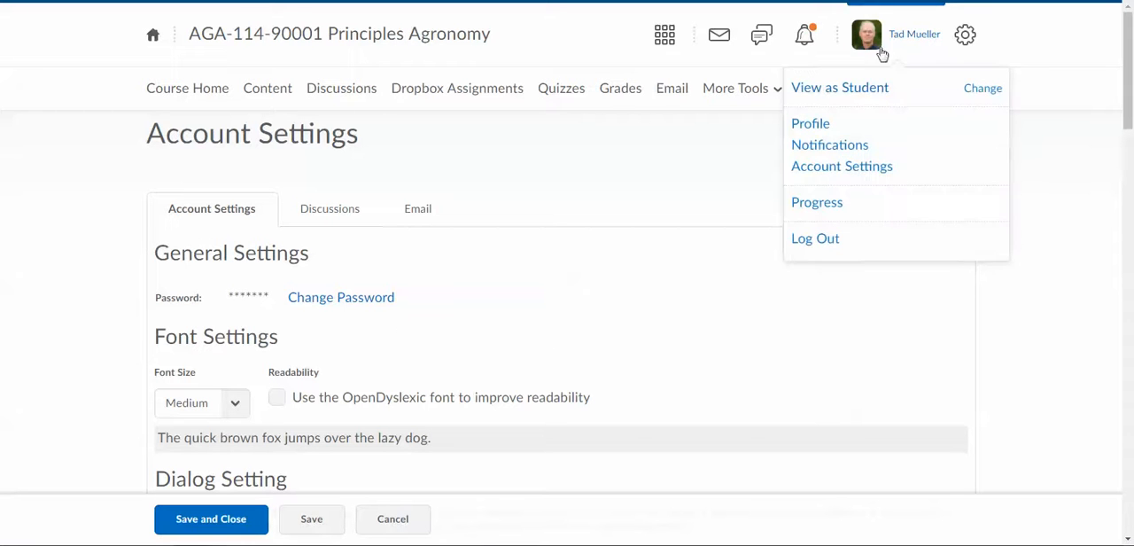
left_click(812, 127)
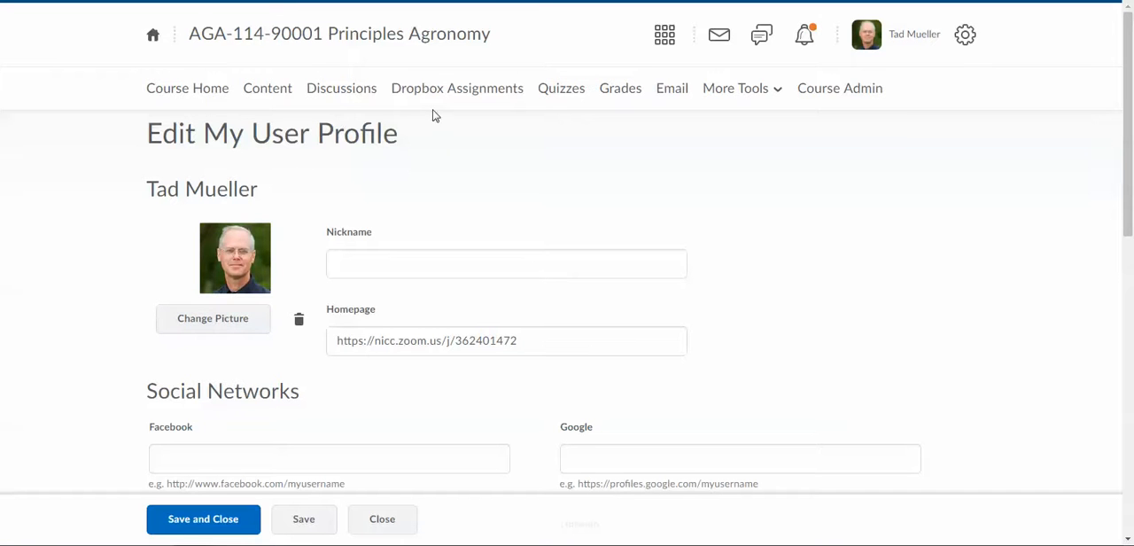
Return to the course's discussions list and reopen the Introductions topic for editing
left_click(351, 99)
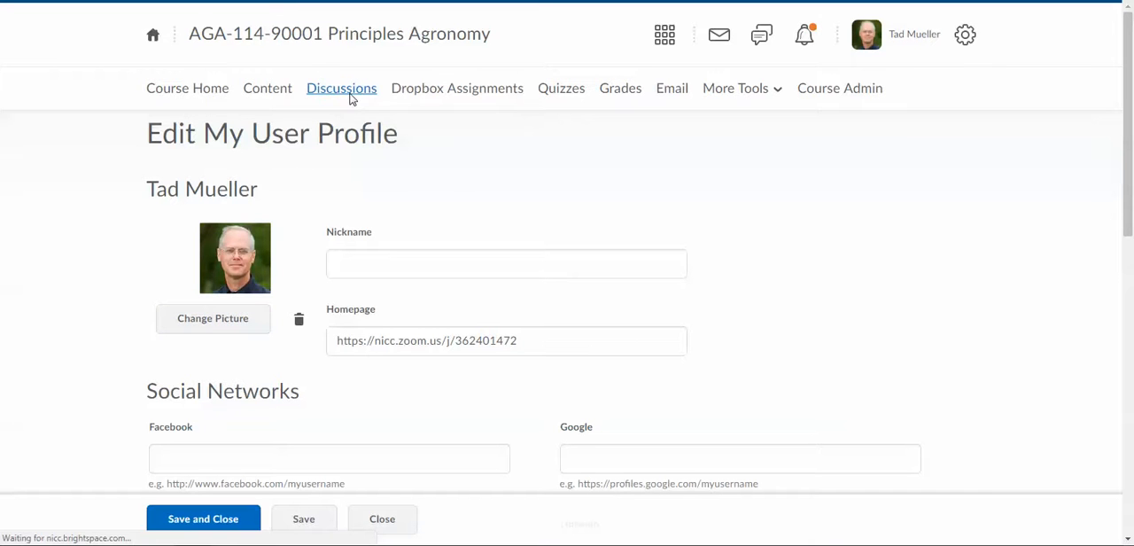
scroll(612, 241, "down", 4)
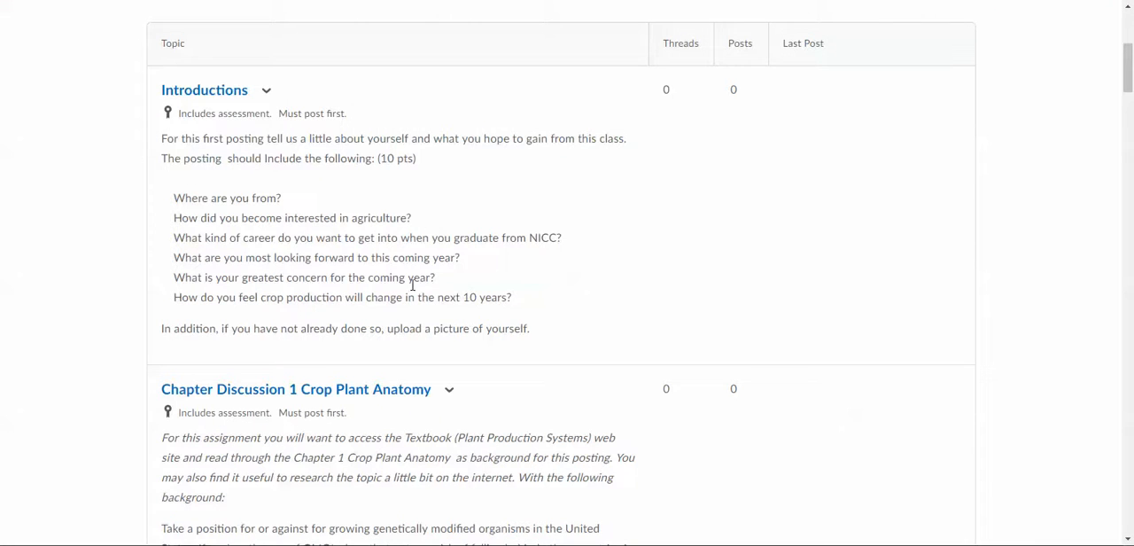
left_click(266, 91)
left_click(312, 207)
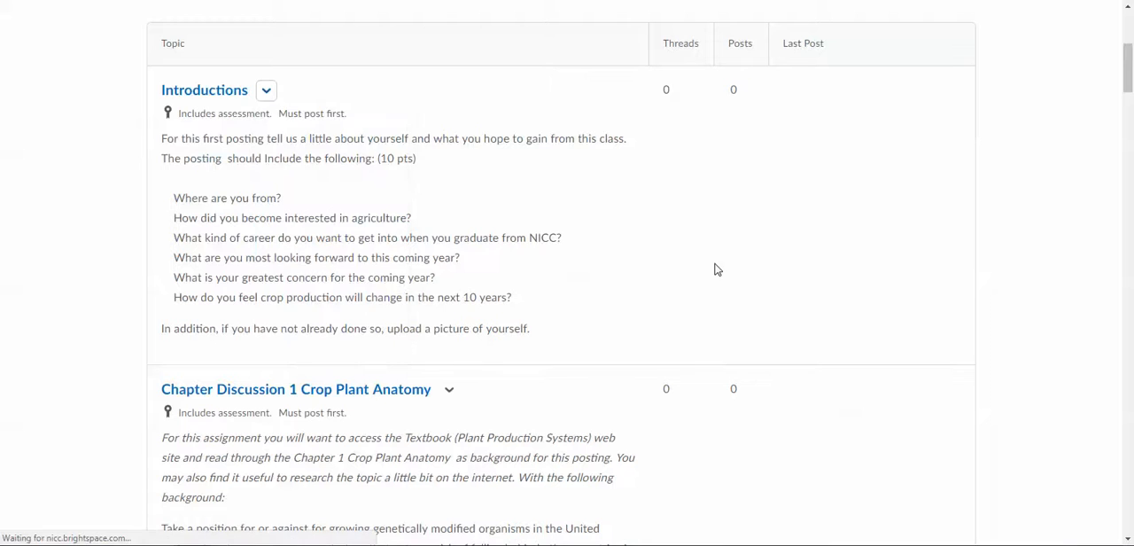
Try requiring moderator approval of individual posts in the topic options, and turn that requirement off again
scroll(646, 260, "down", 3)
scroll(603, 260, "down", 5)
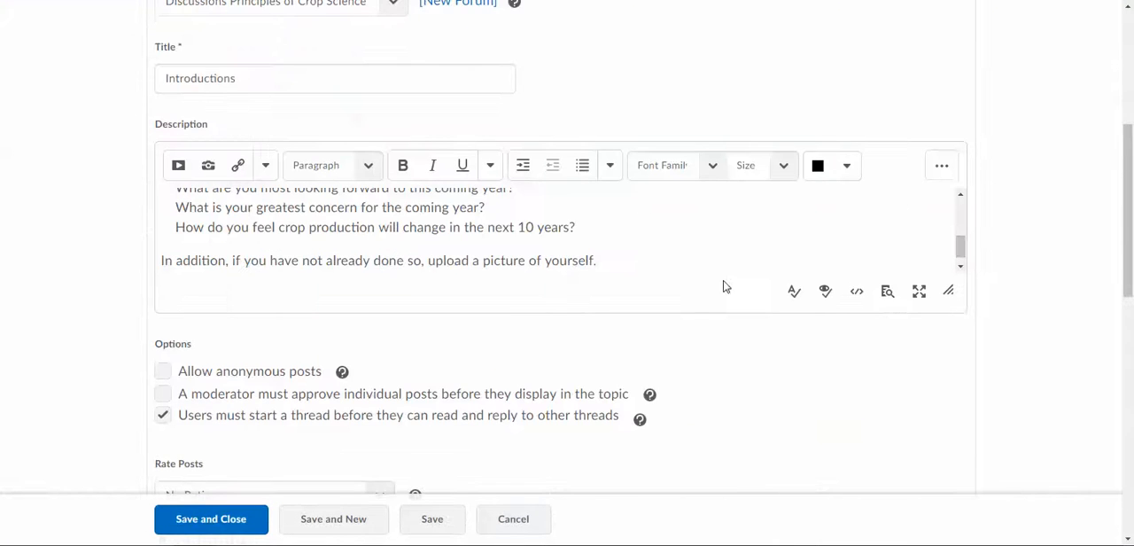
scroll(263, 285, "down", 3)
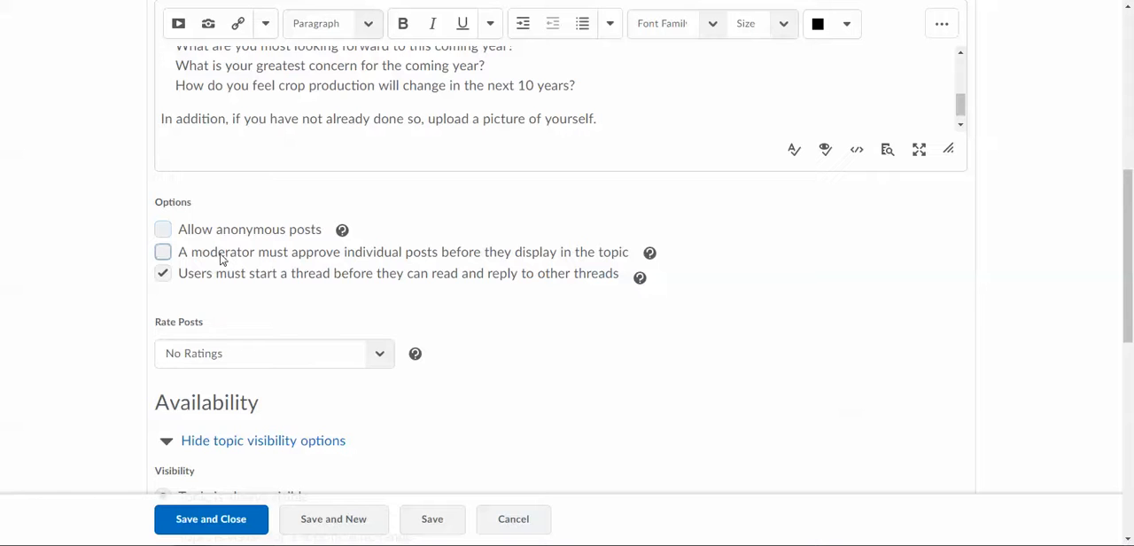
left_click(163, 252)
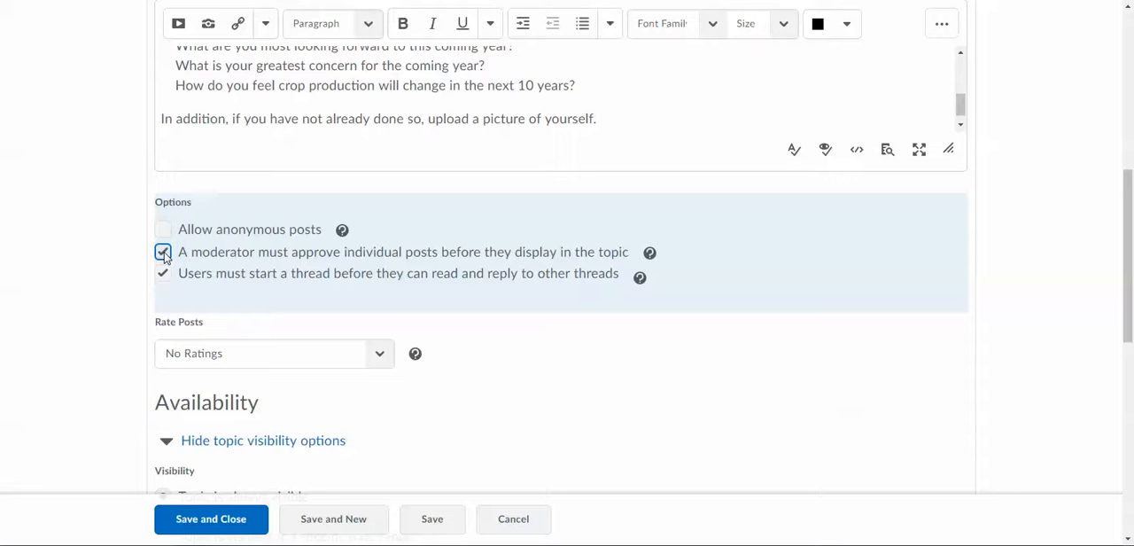
left_click(163, 254)
Look through the available rating schemes for the topic's posts, keeping No Ratings
scroll(519, 306, "down", 2)
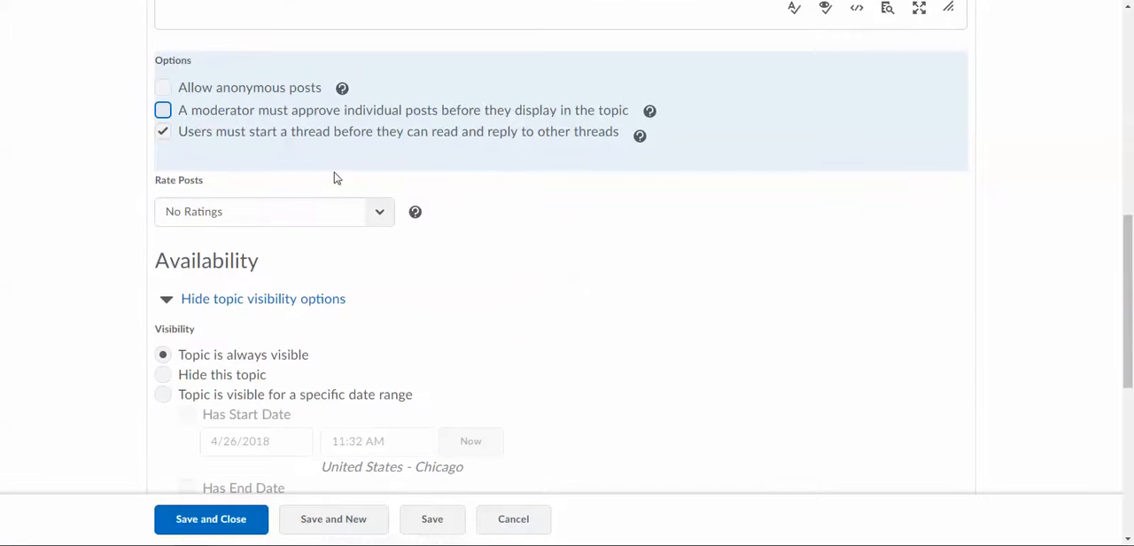
scroll(562, 284, "down", 2)
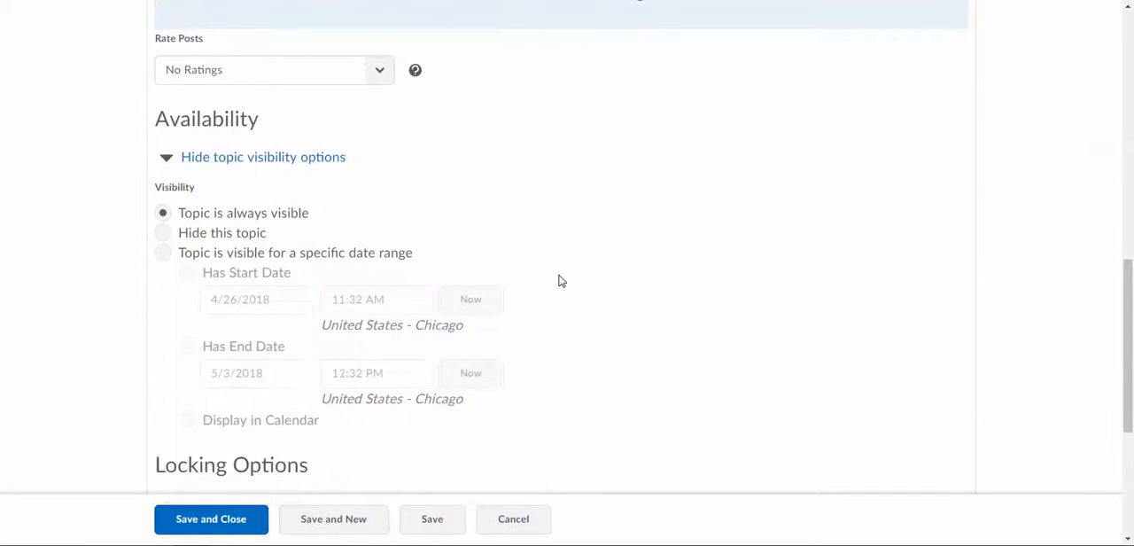
scroll(552, 223, "up", 2)
left_click(379, 218)
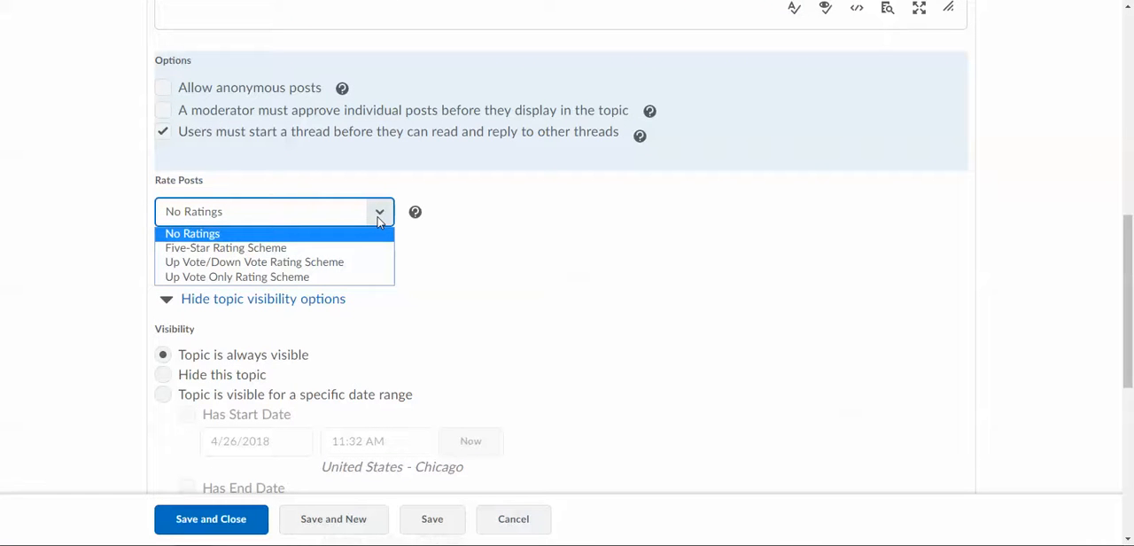
left_click(379, 218)
Try making the topic visible only for a specific date range, and set it back to always visible
scroll(589, 291, "down", 2)
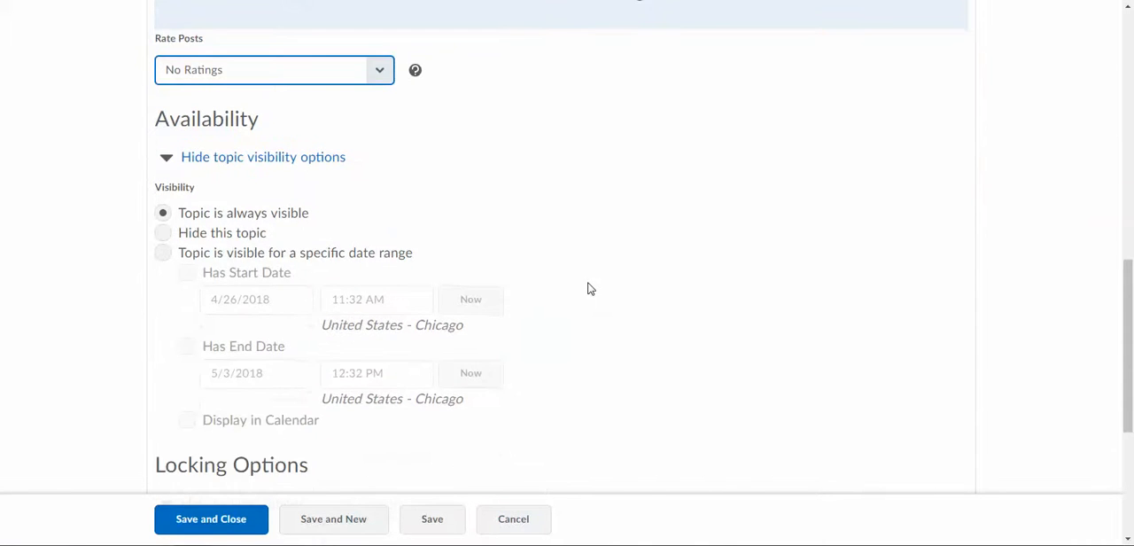
left_click(163, 254)
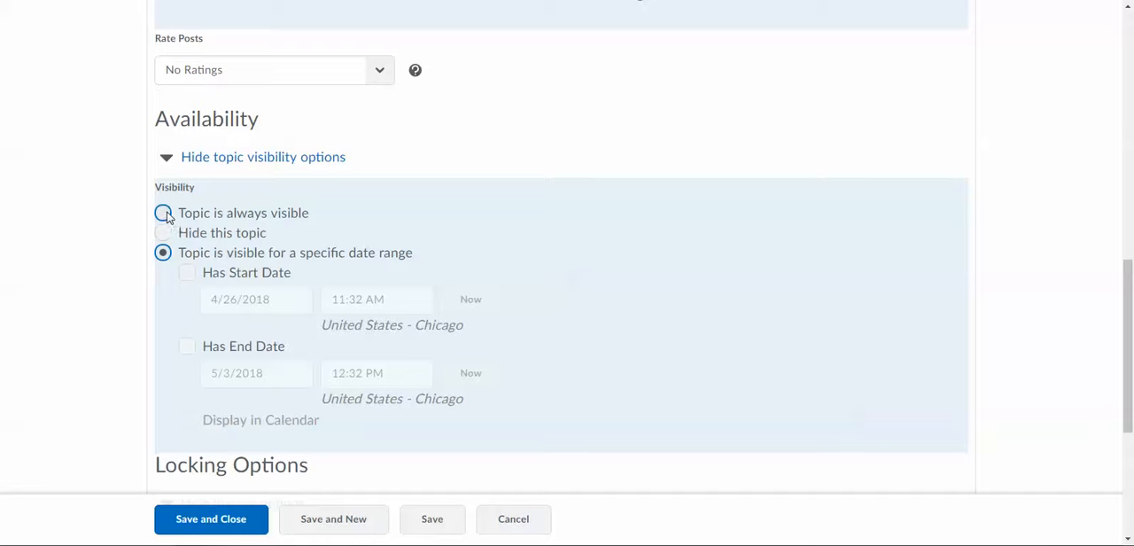
left_click(164, 213)
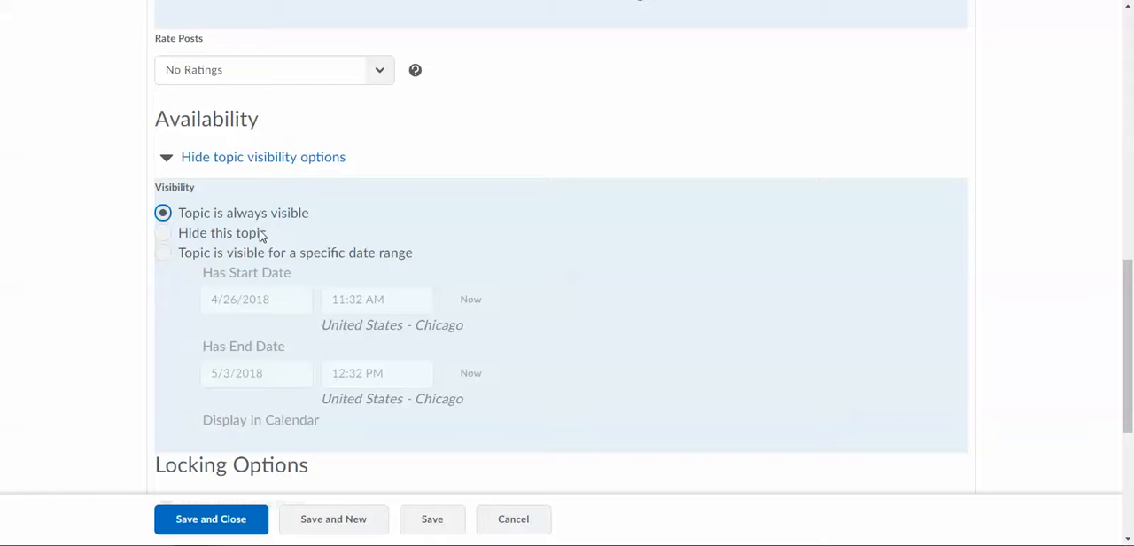
left_click(164, 255)
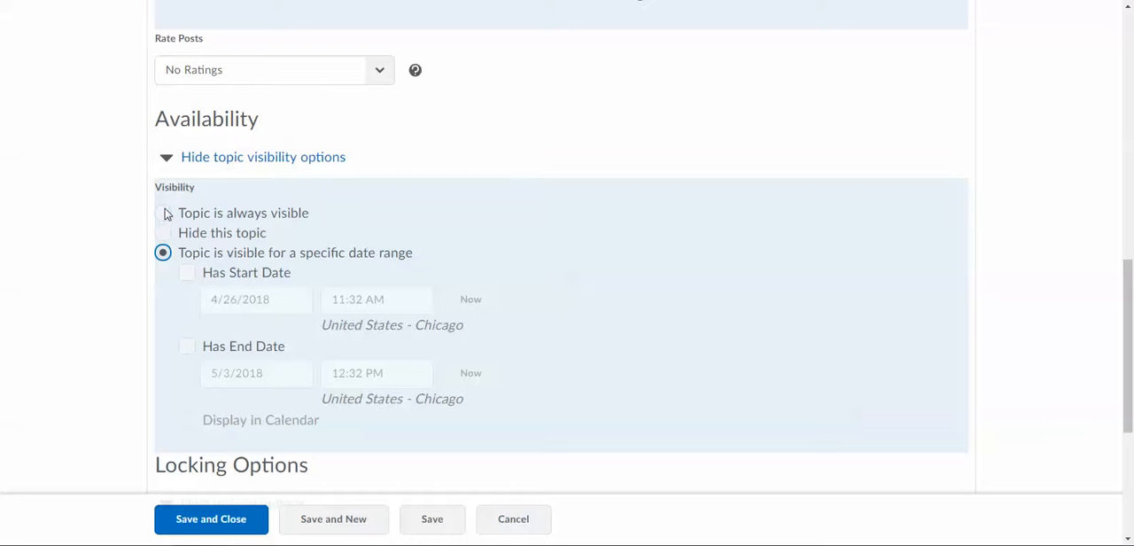
left_click(164, 213)
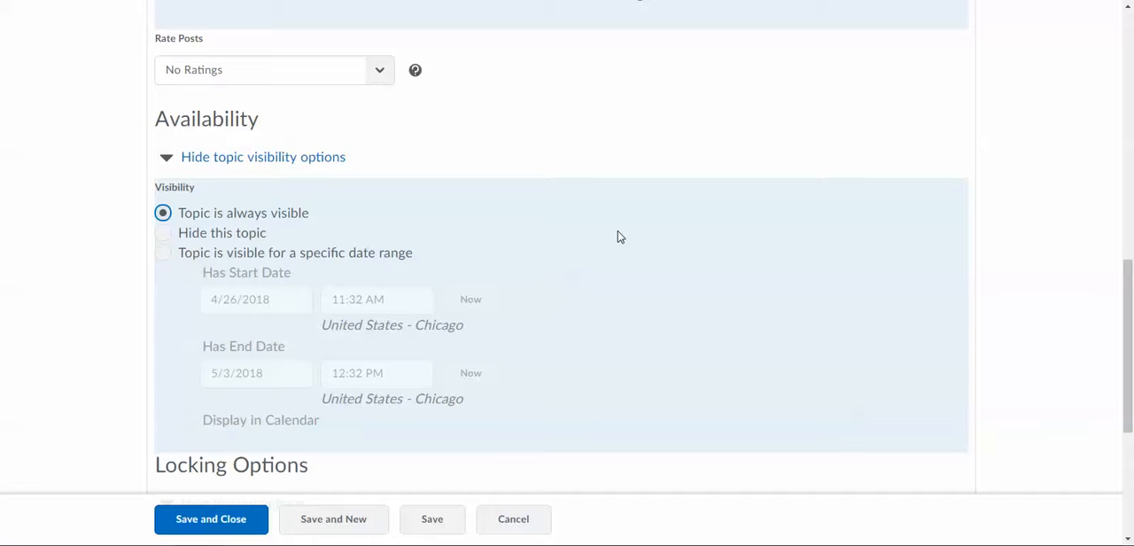
Try locking the topic, and set its locking option to unlock for a specific date range
scroll(621, 237, "down", 3)
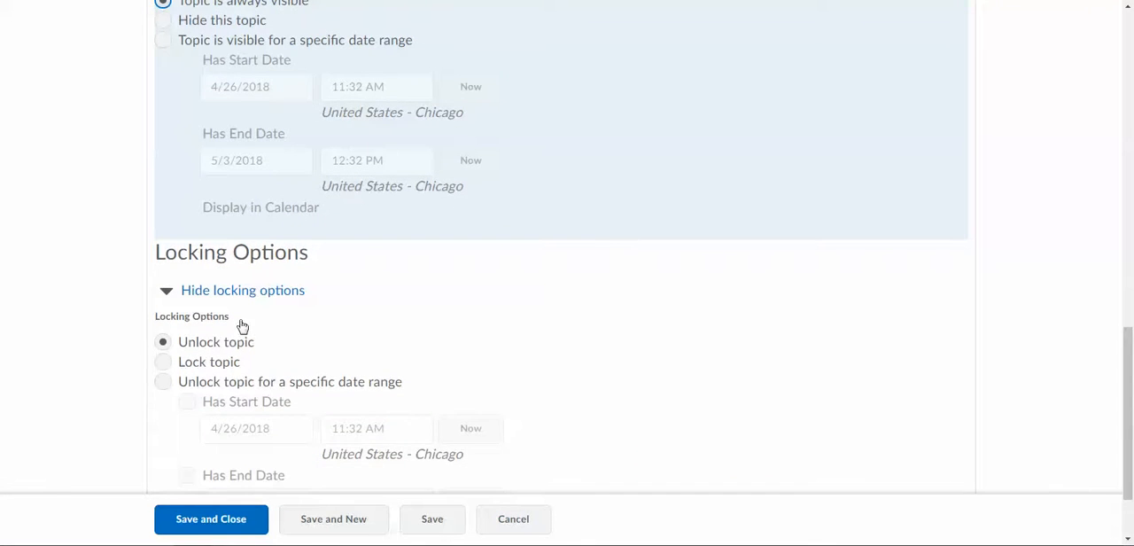
left_click(164, 363)
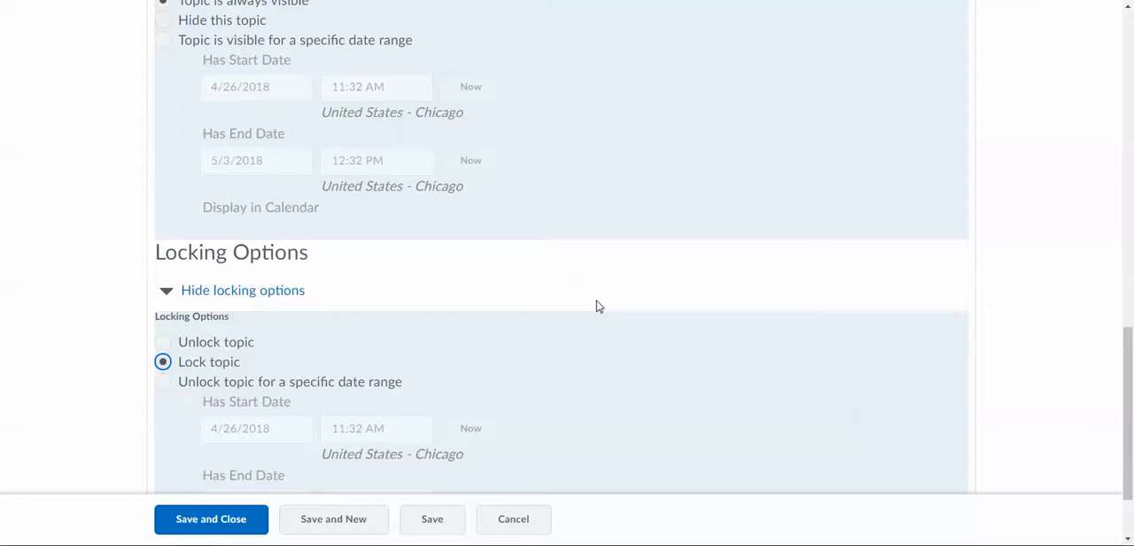
left_click(163, 381)
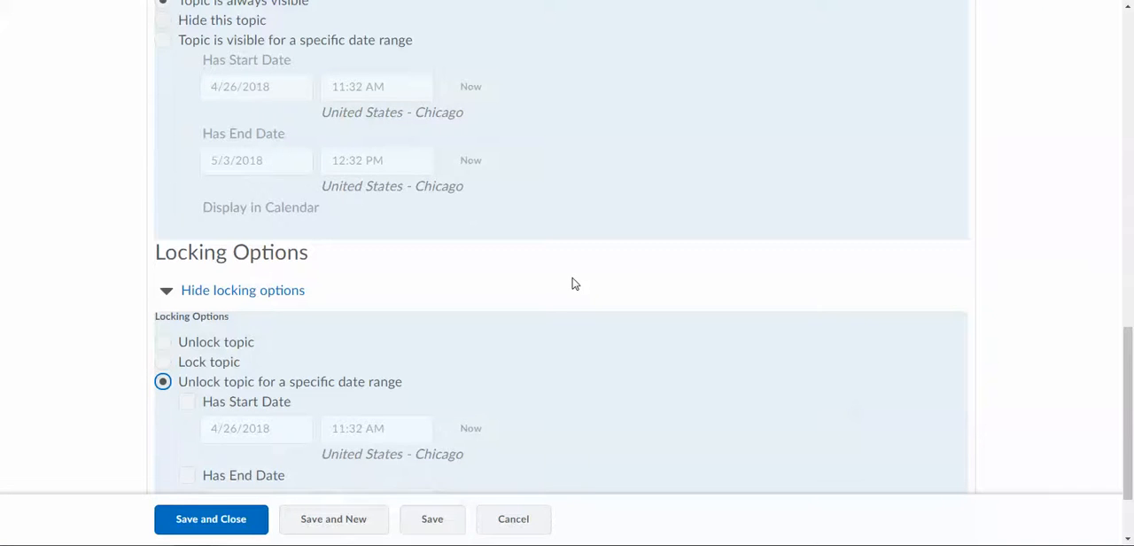
scroll(572, 285, "down", 2)
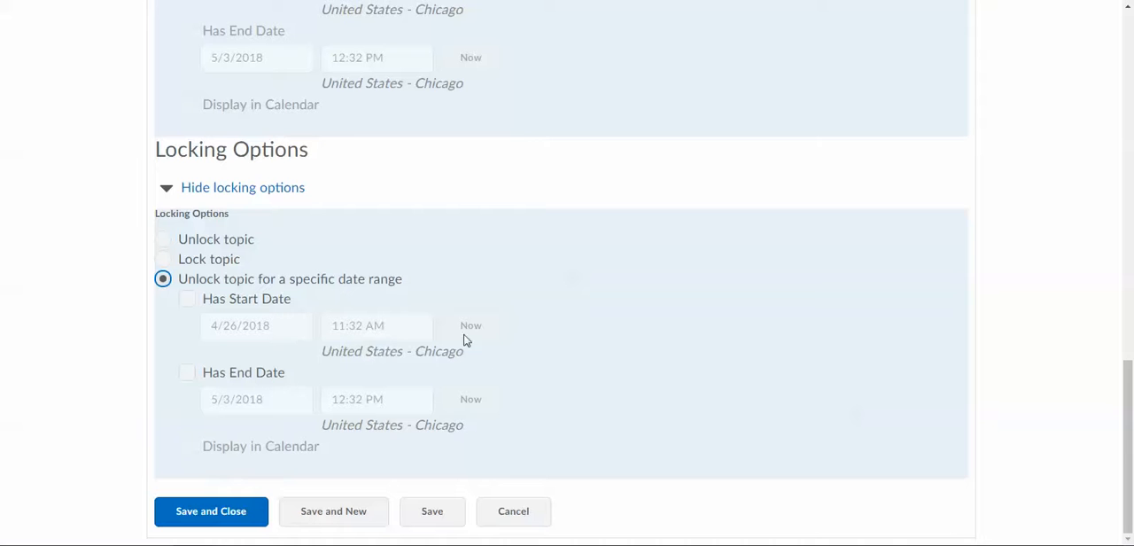
Set the topic's locking option to Unlock topic, and look over its release conditions and group restrictions
left_click(163, 239)
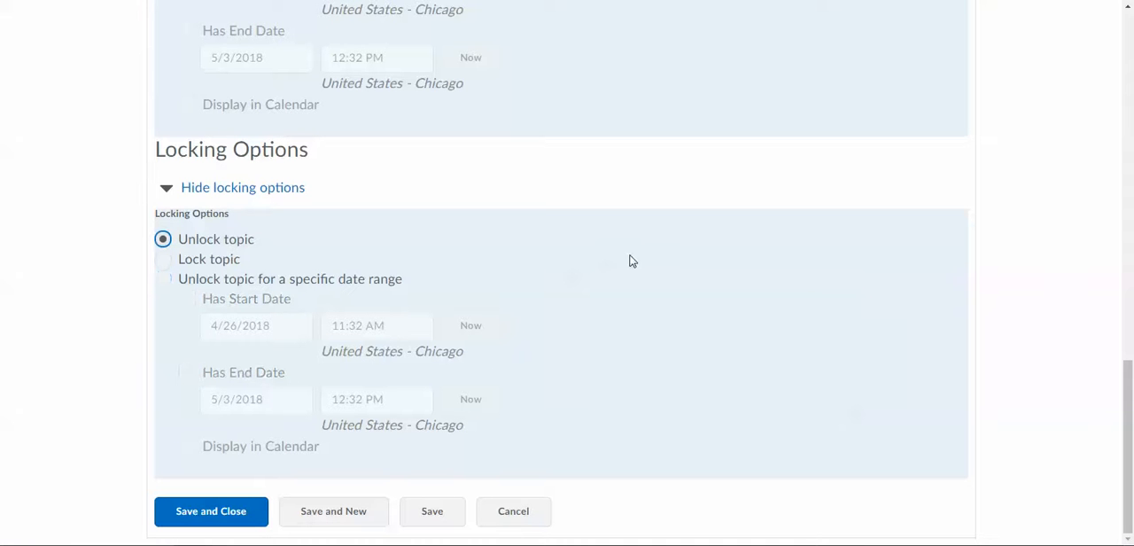
scroll(631, 261, "up", 10)
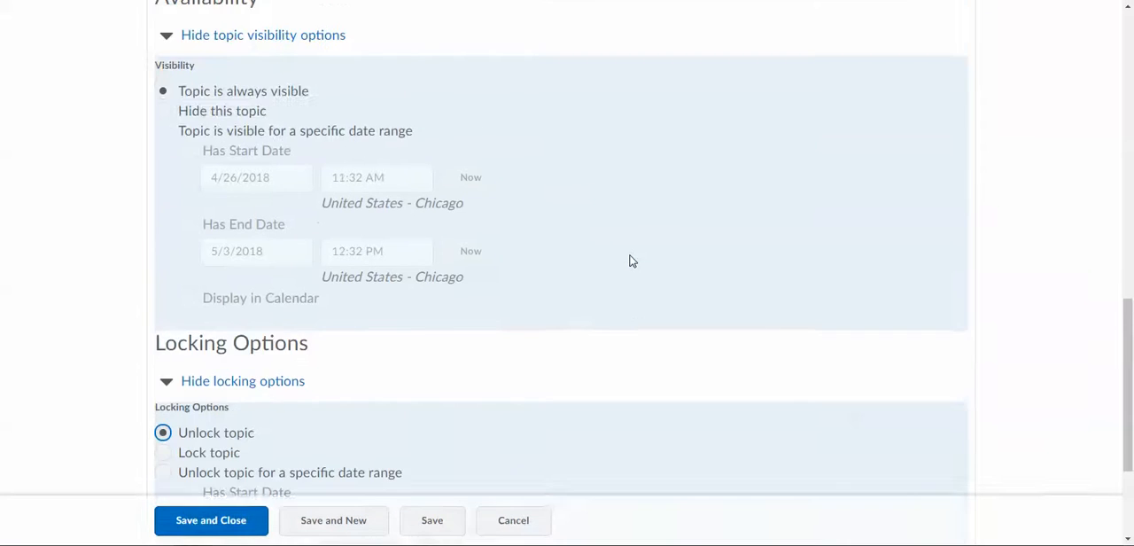
scroll(631, 260, "up", 3)
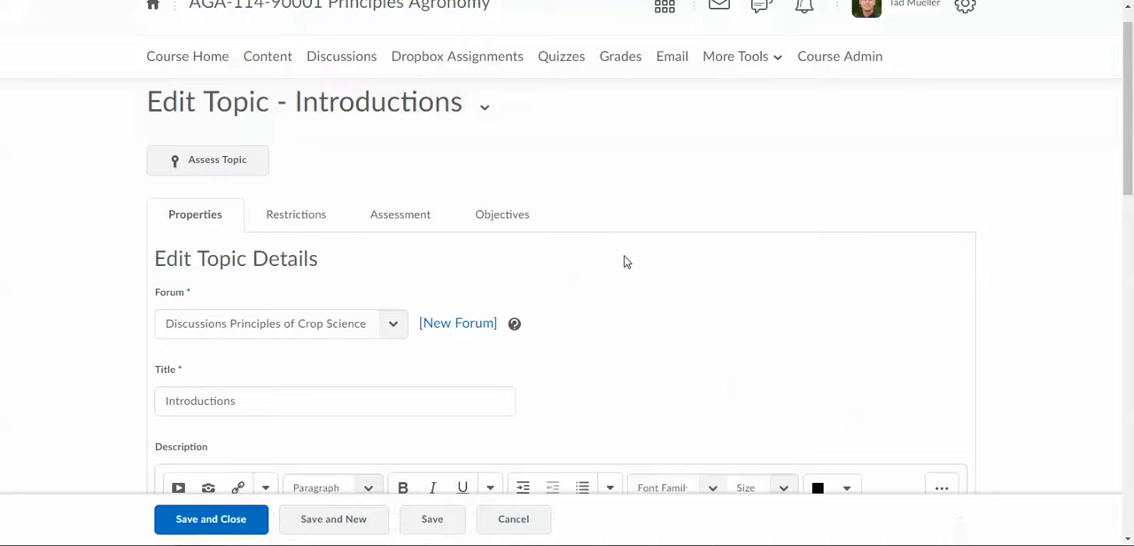
left_click(290, 219)
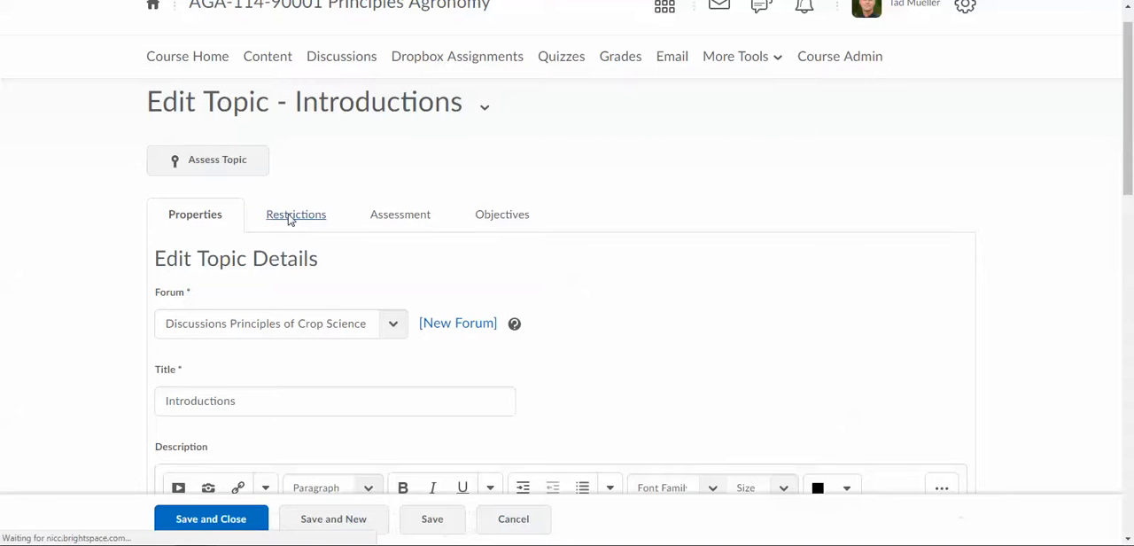
scroll(725, 292, "down", 2)
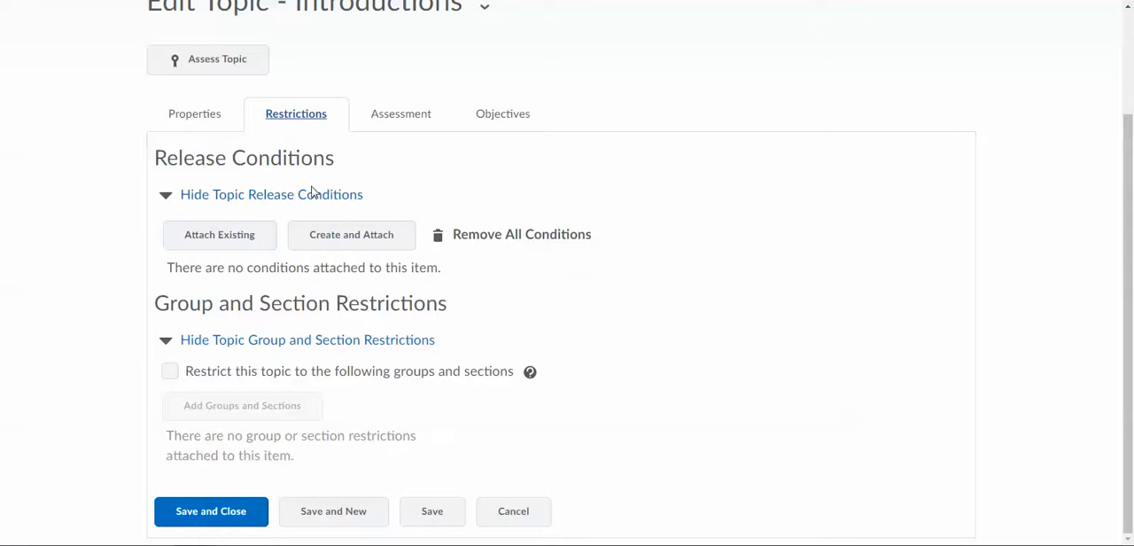
Look through the grade items available for assessing the topic, leaving none chosen, and check its associated learning objectives
left_click(405, 124)
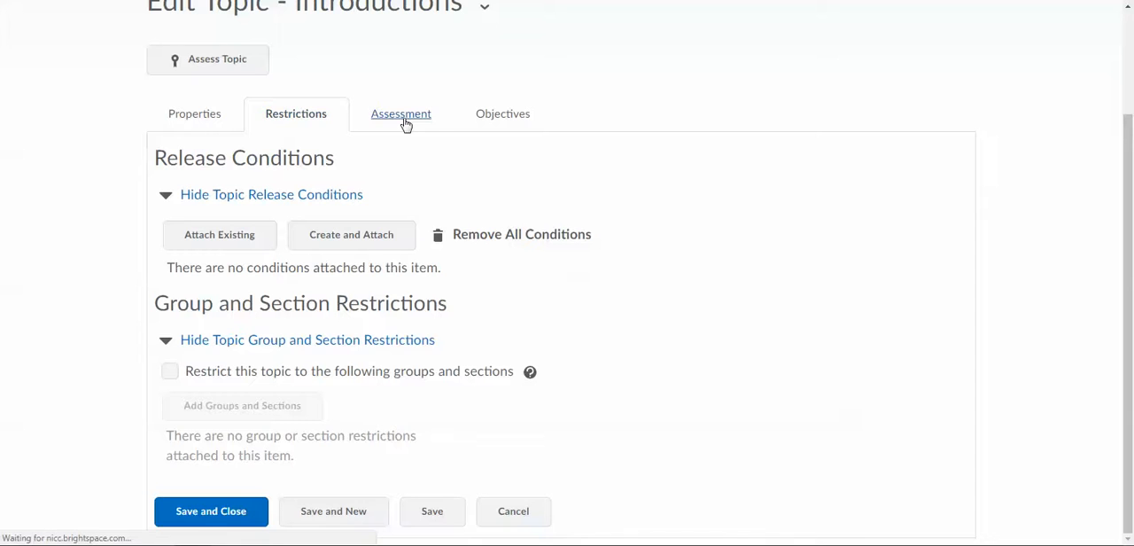
scroll(633, 278, "down", 3)
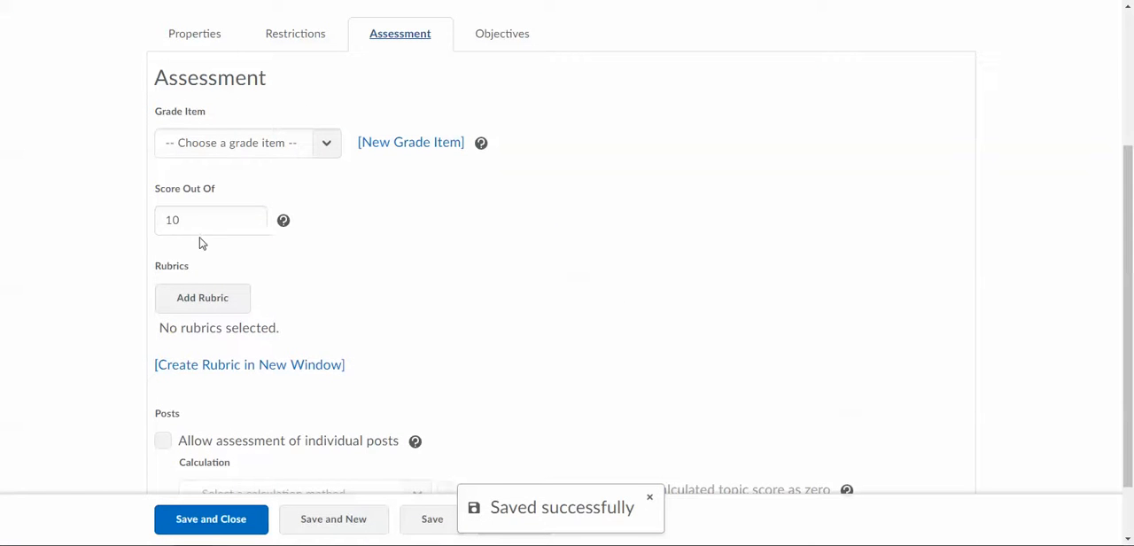
left_click(244, 213)
left_click(325, 144)
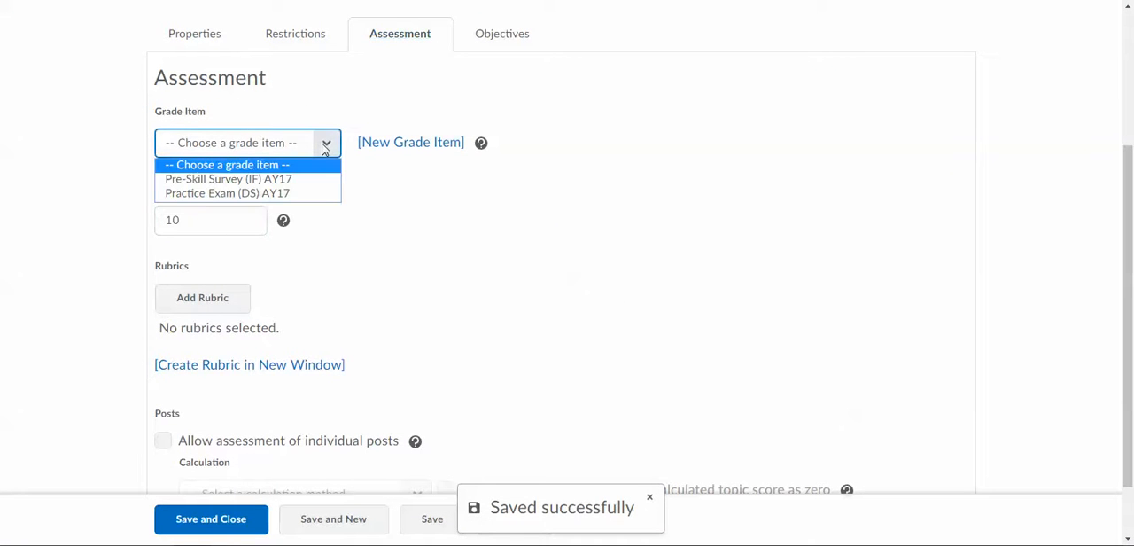
left_click(325, 146)
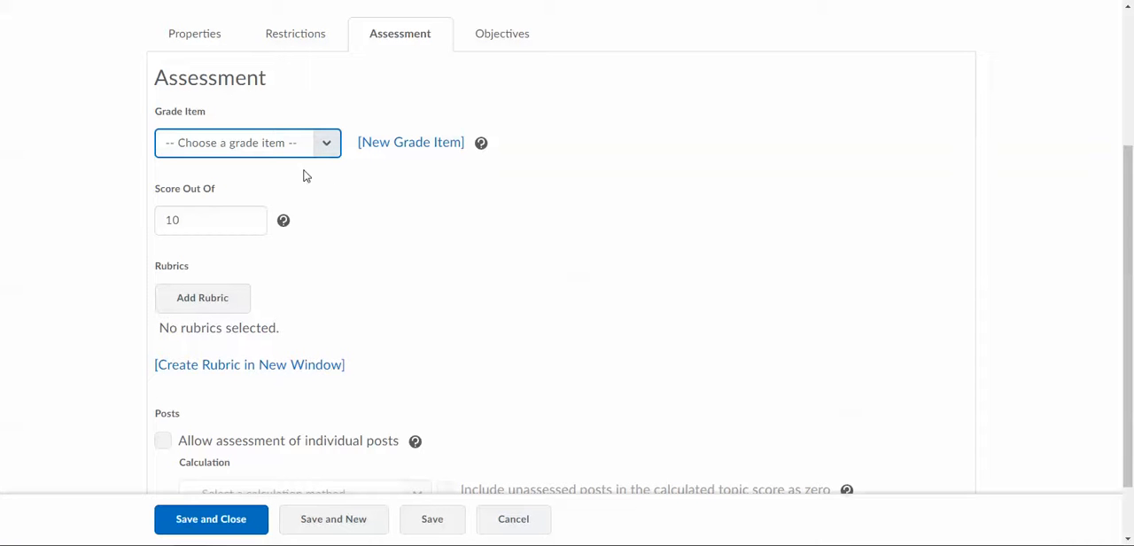
left_click(324, 144)
left_click(324, 144)
scroll(437, 267, "down", 1)
scroll(434, 257, "up", 4)
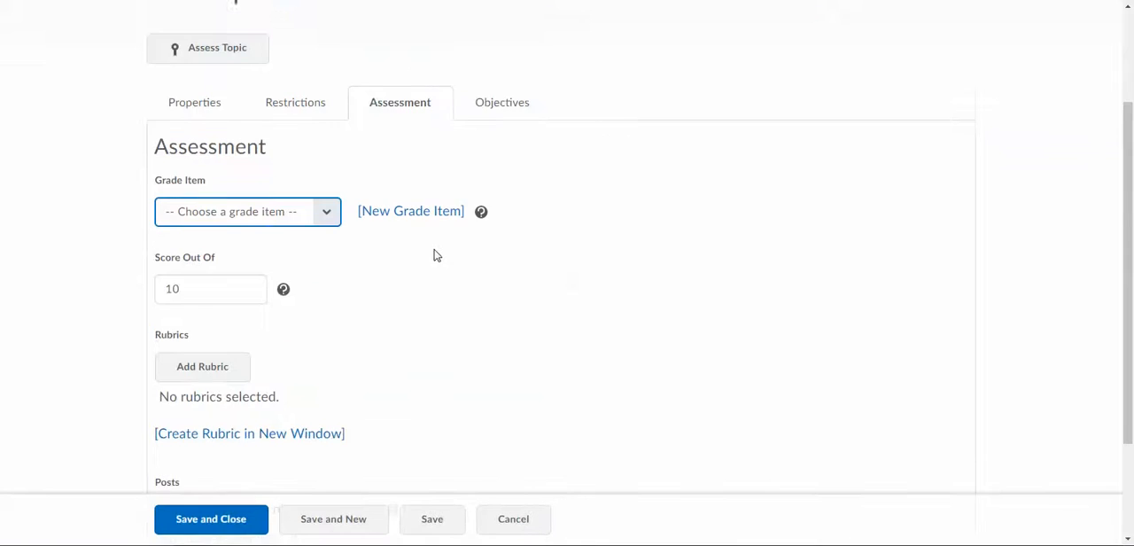
left_click(500, 245)
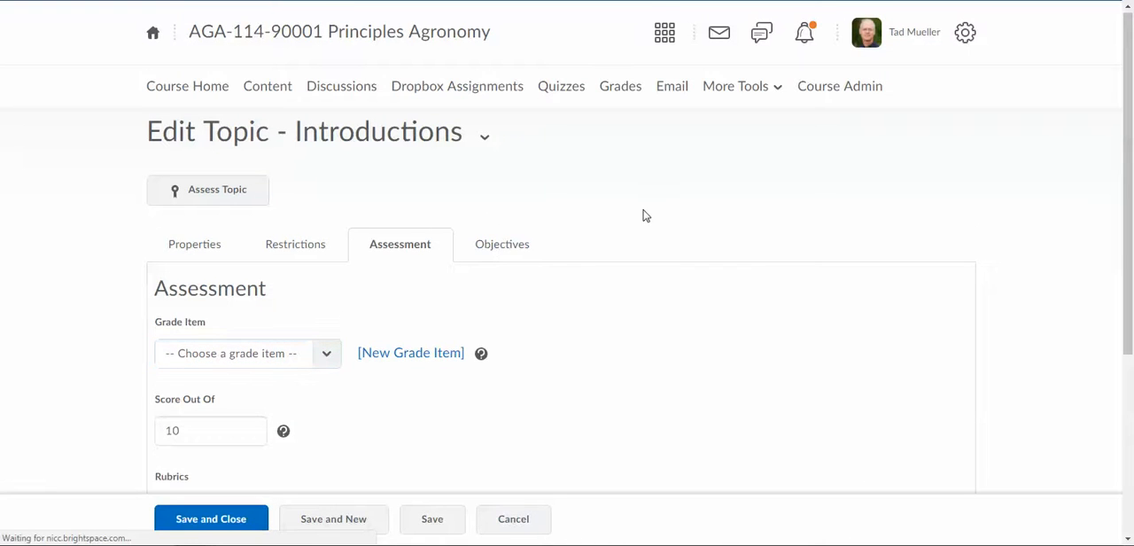
Start a new grade item for the topic's assessment, named Discussion Introduction with the short name DiscIntro
left_click(398, 239)
scroll(576, 291, "down", 2)
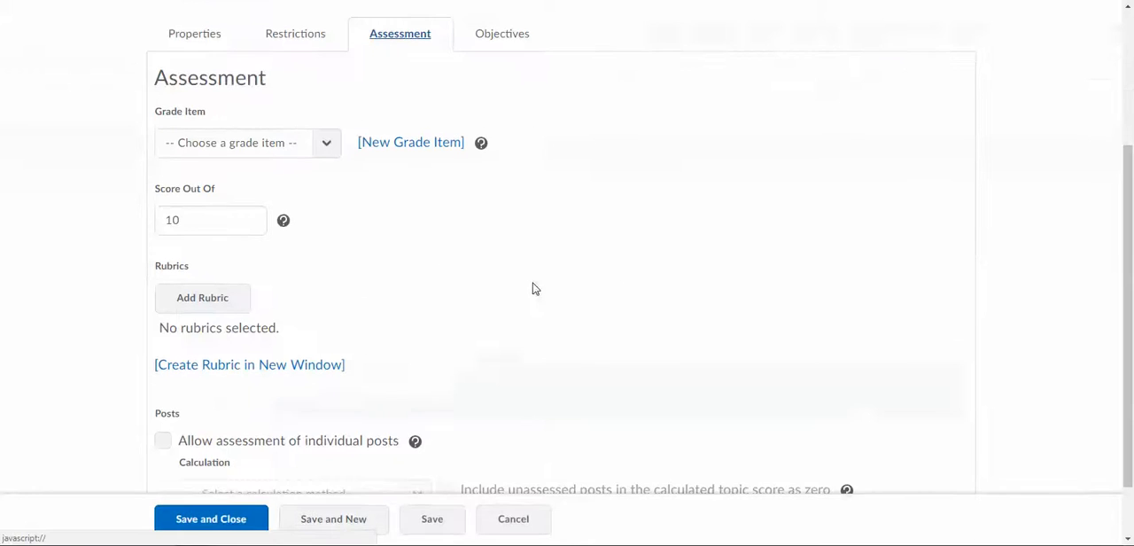
left_click(410, 144)
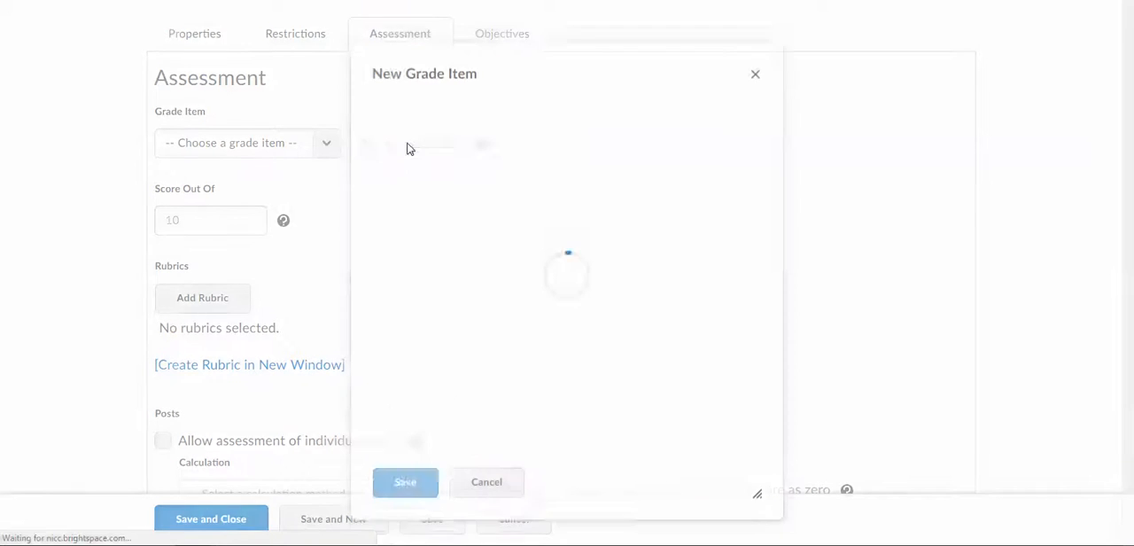
left_click(480, 253)
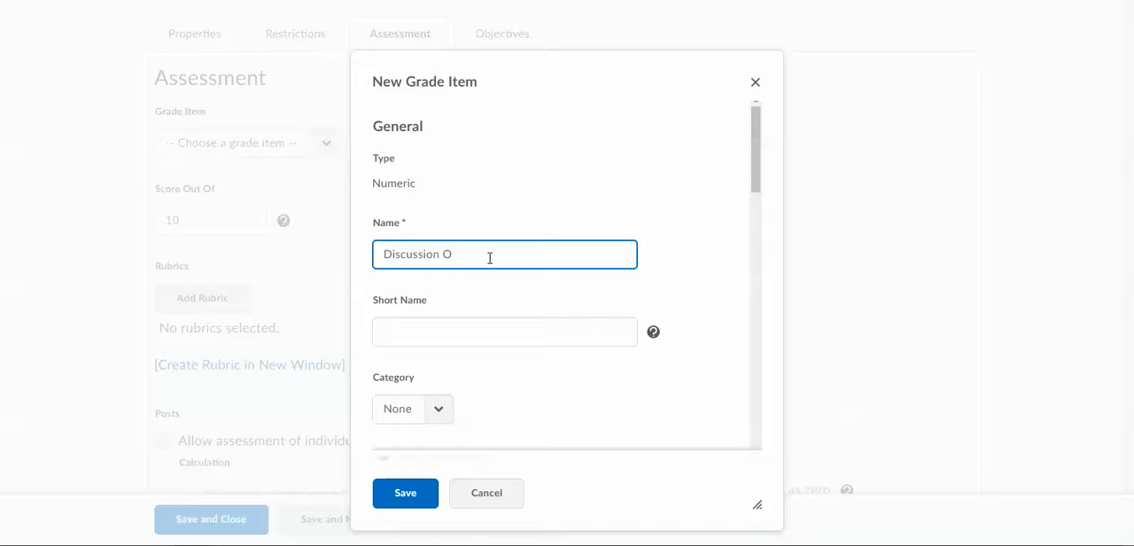
left_click(443, 332)
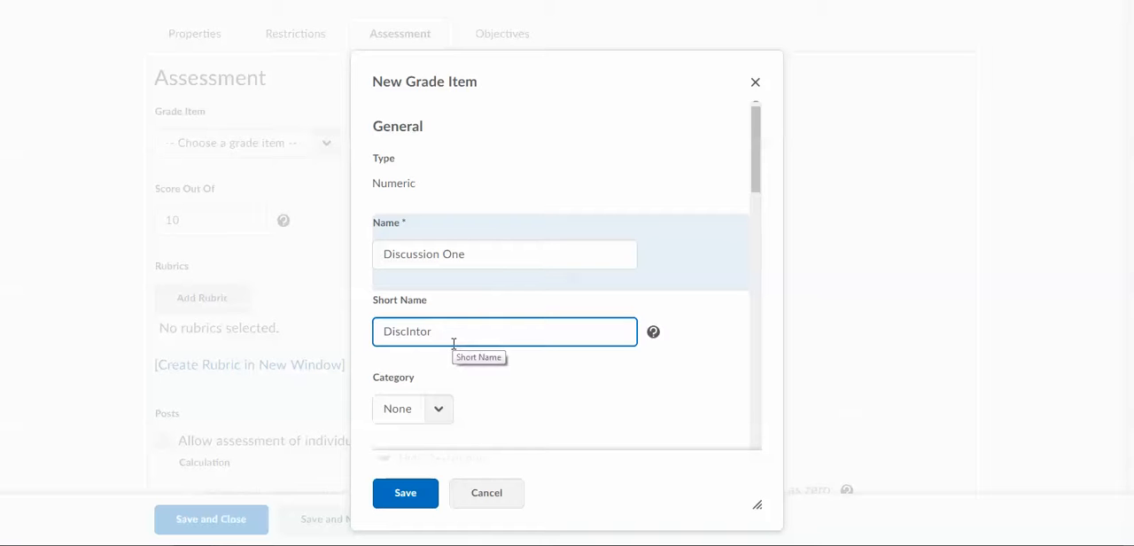
key("BackSpace")
key("BackSpace")
type("ro")
left_click(454, 257)
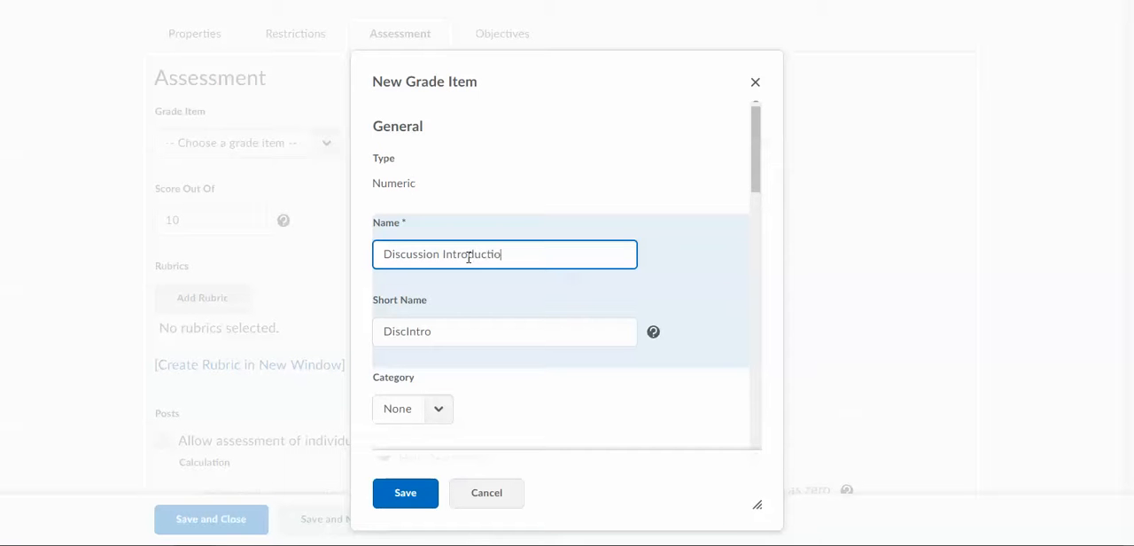
Try the bonus option for the new grade item, and allow its grade to exceed the maximum points
scroll(681, 286, "down", 6)
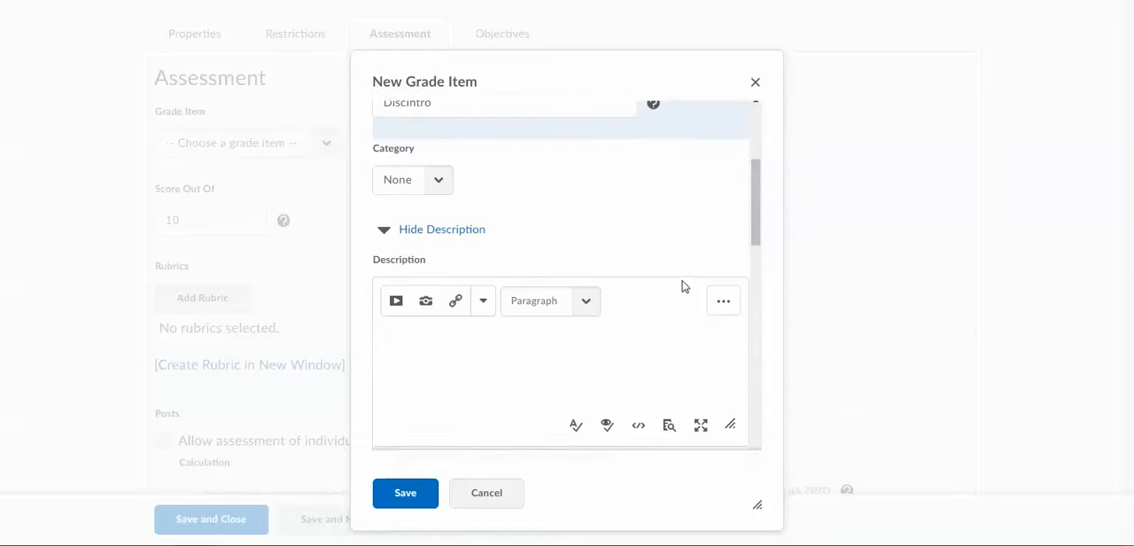
left_click(413, 227)
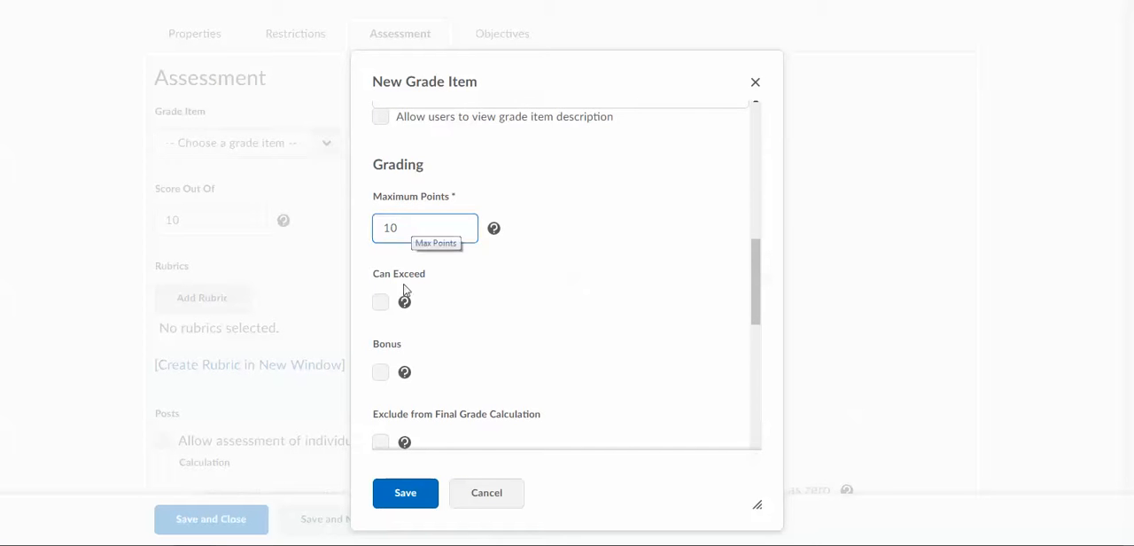
left_click(381, 303)
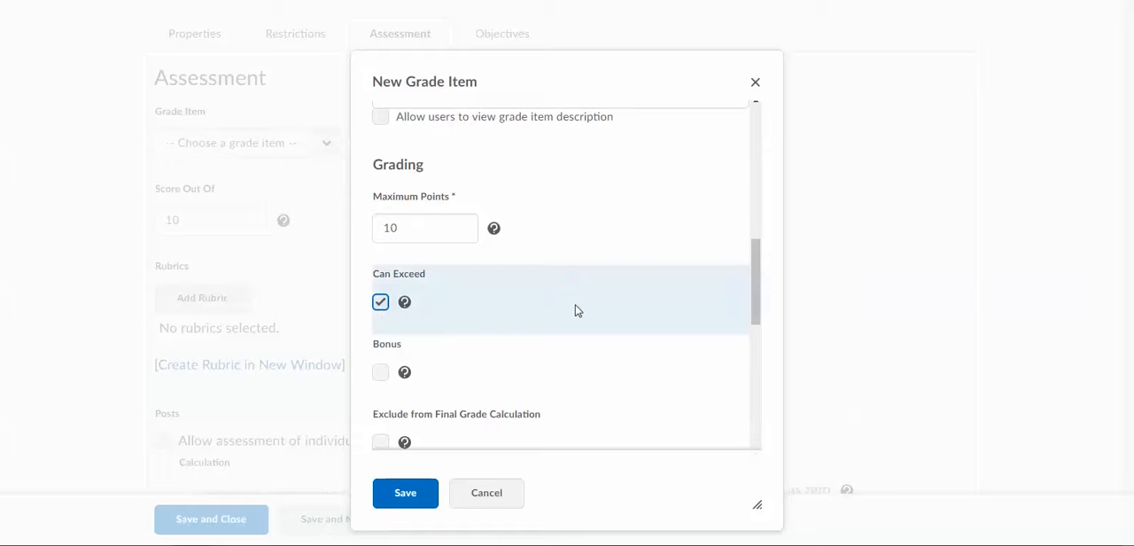
scroll(532, 292, "down", 2)
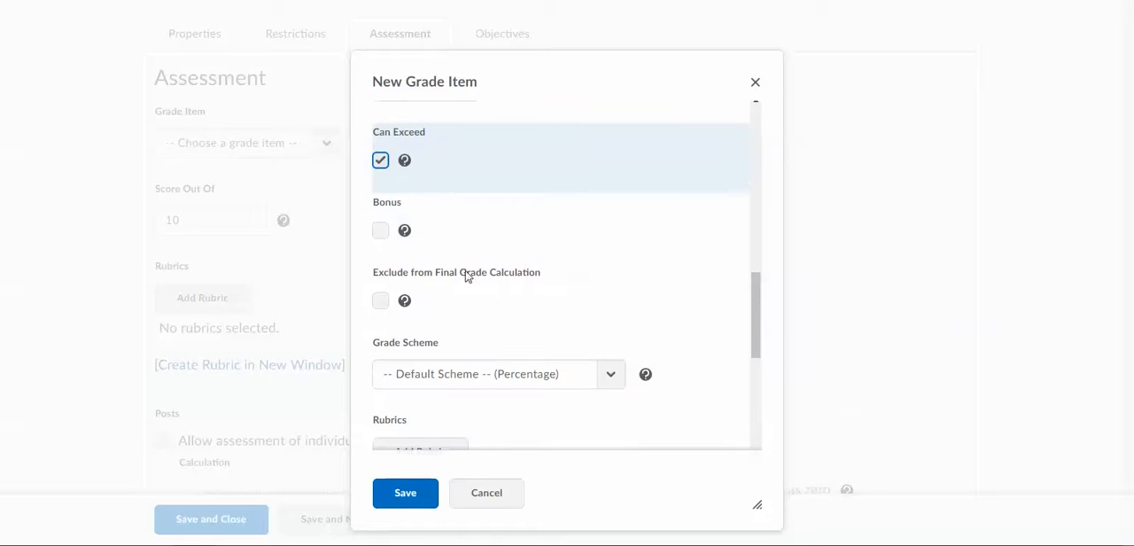
left_click(381, 160)
left_click(381, 231)
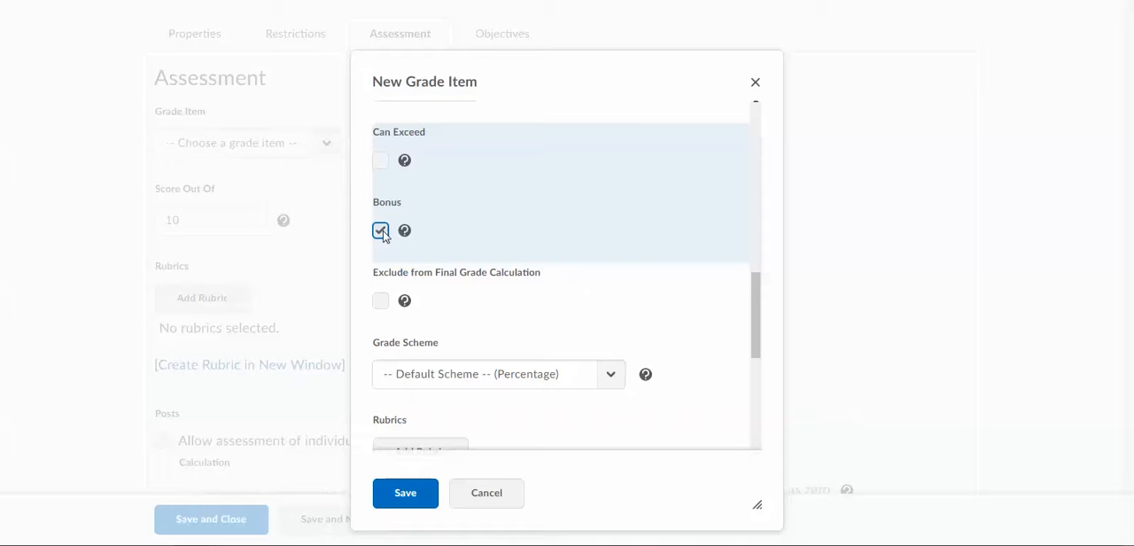
left_click(381, 160)
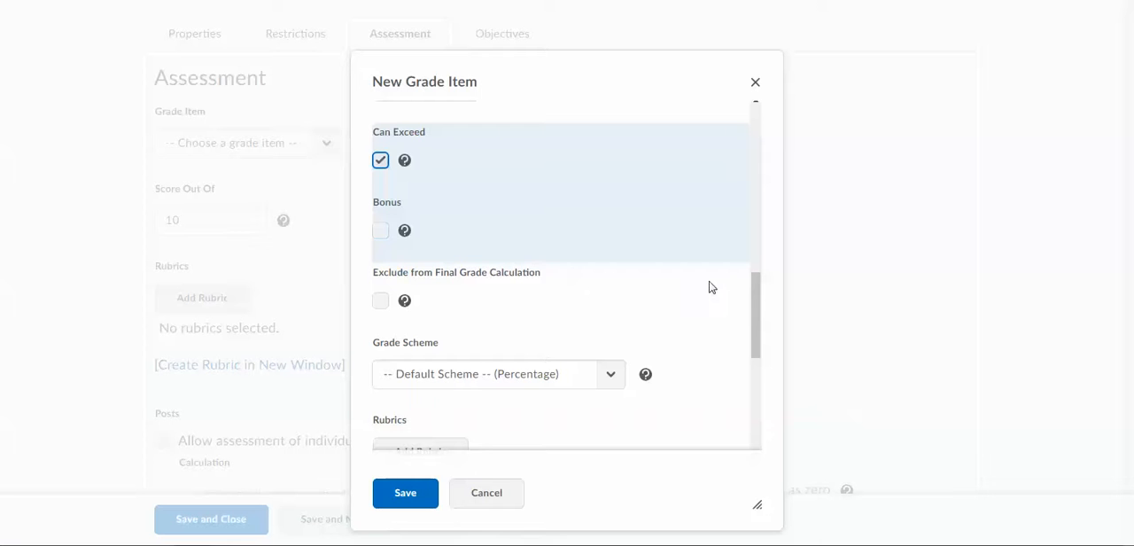
Try excluding the grade item from the final grade calculation, turn that exclusion off again, and save the grade item
left_click(382, 303)
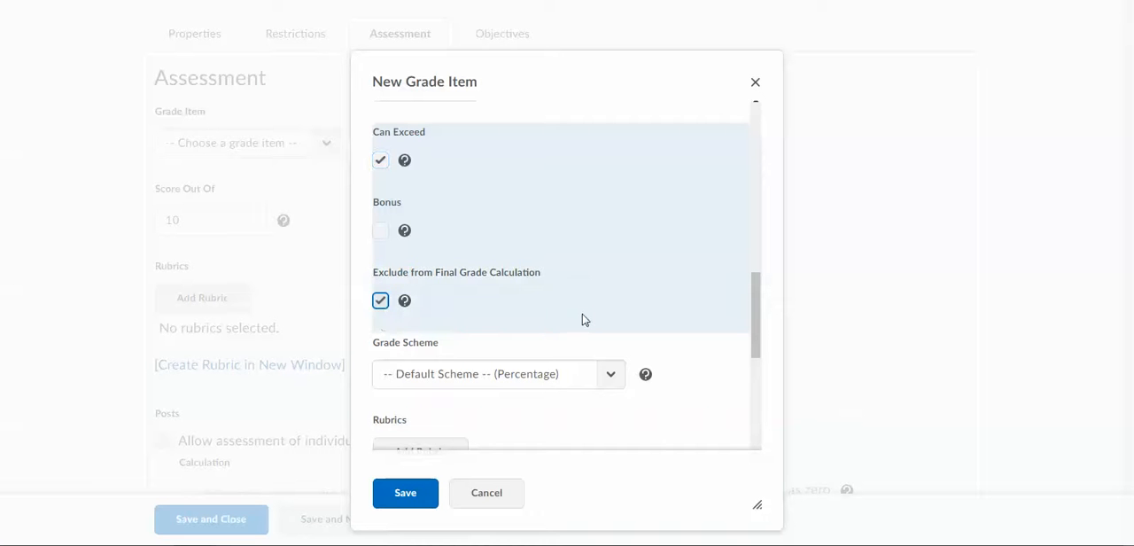
left_click(380, 302)
scroll(664, 268, "down", 2)
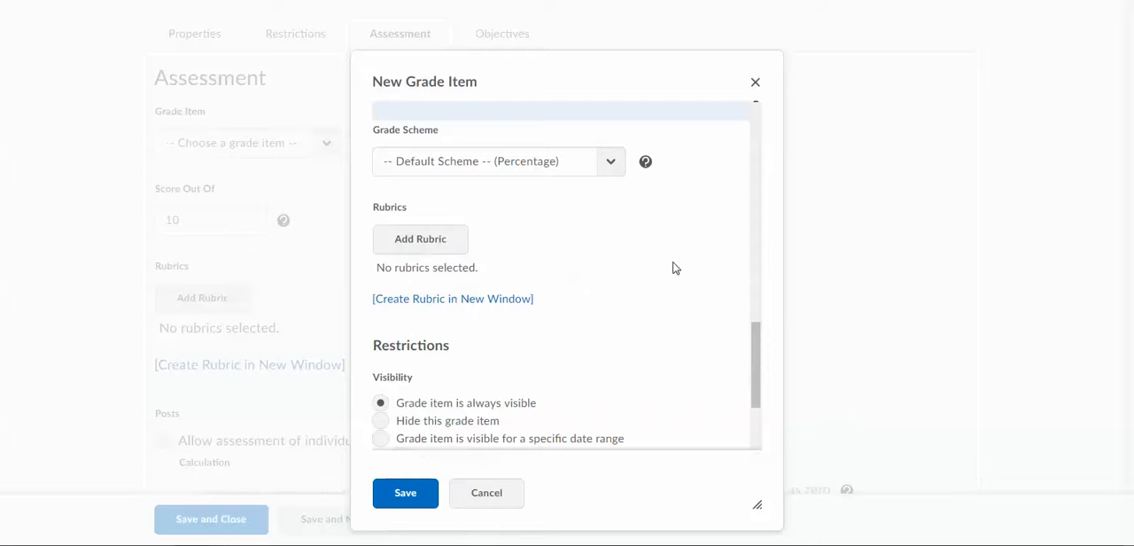
scroll(486, 255, "down", 2)
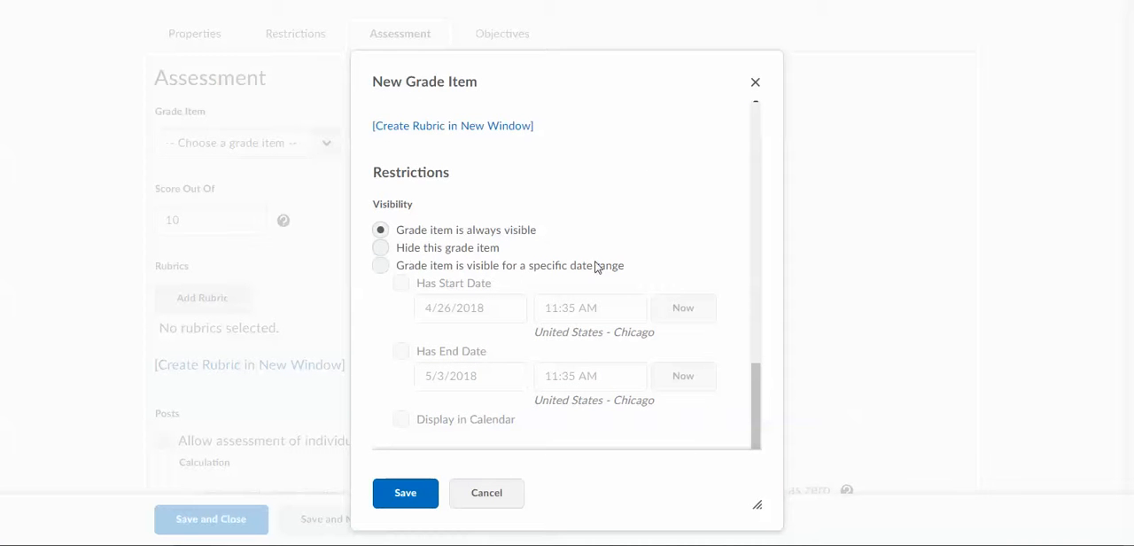
left_click(405, 500)
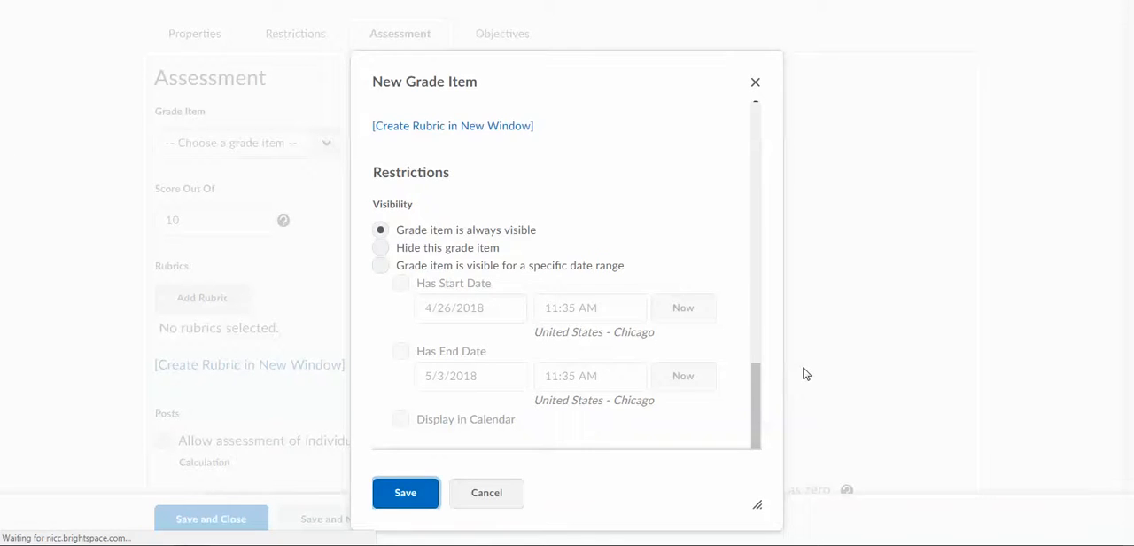
Review the remaining assessment settings of the Introductions topic, and save and close the topic
scroll(635, 230, "down", 2)
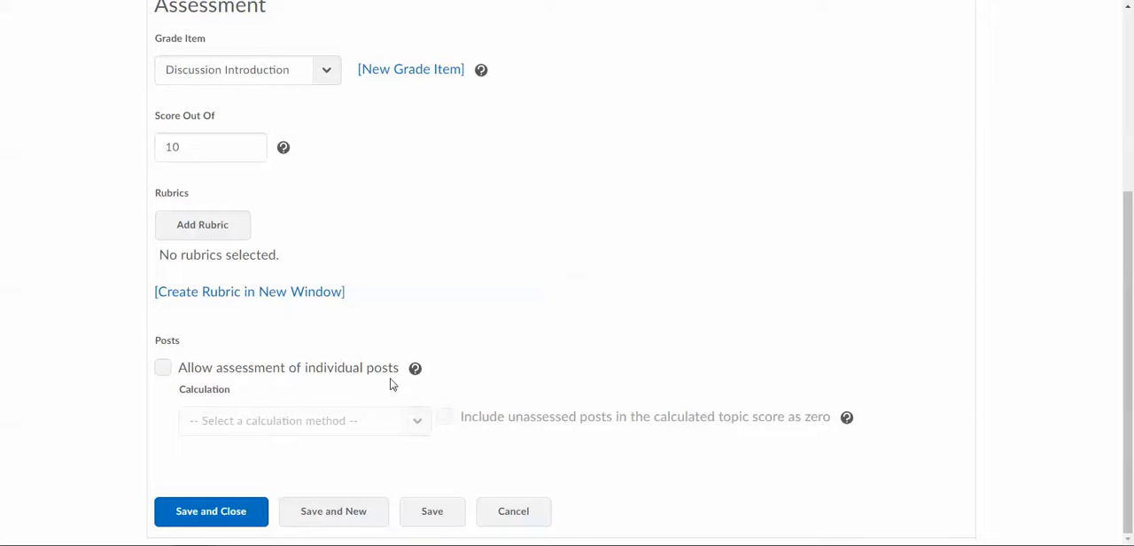
scroll(797, 274, "up", 3)
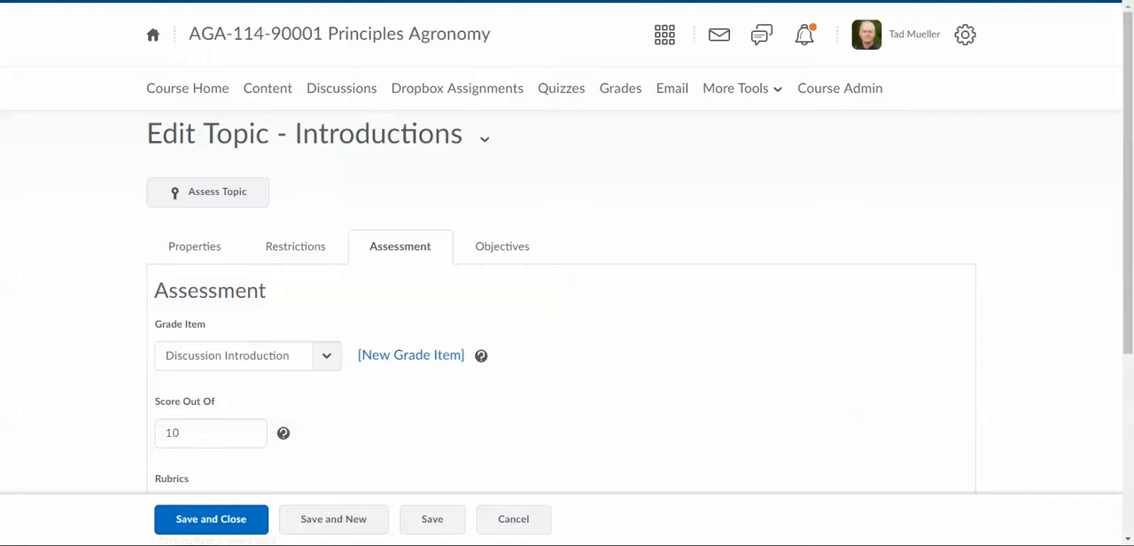
left_click(213, 519)
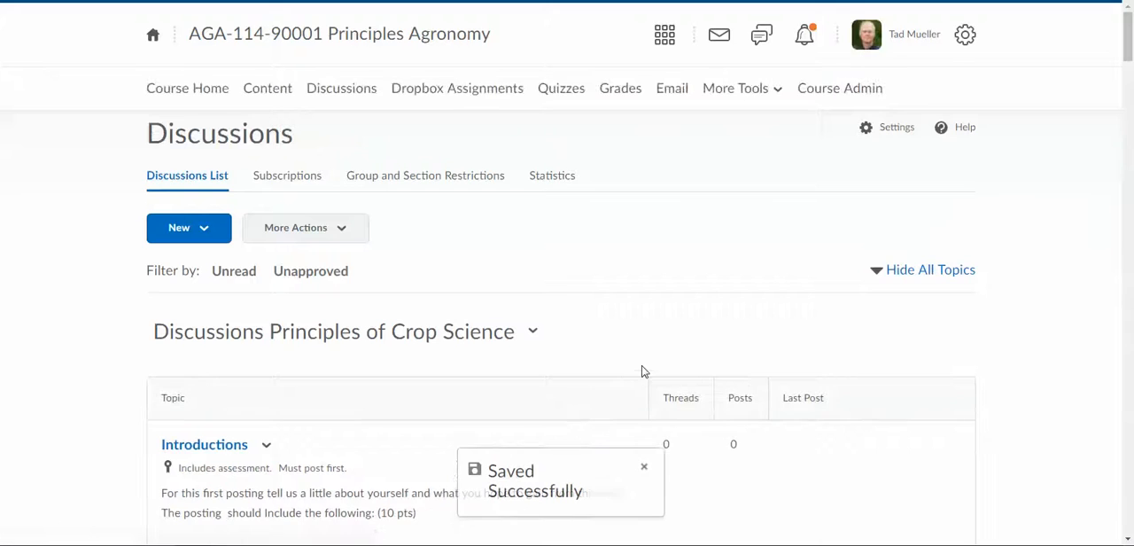
Open the Chapter Discussion 1 Crop Plant Anatomy topic and examine its attached Discussions Rubric
scroll(644, 371, "down", 6)
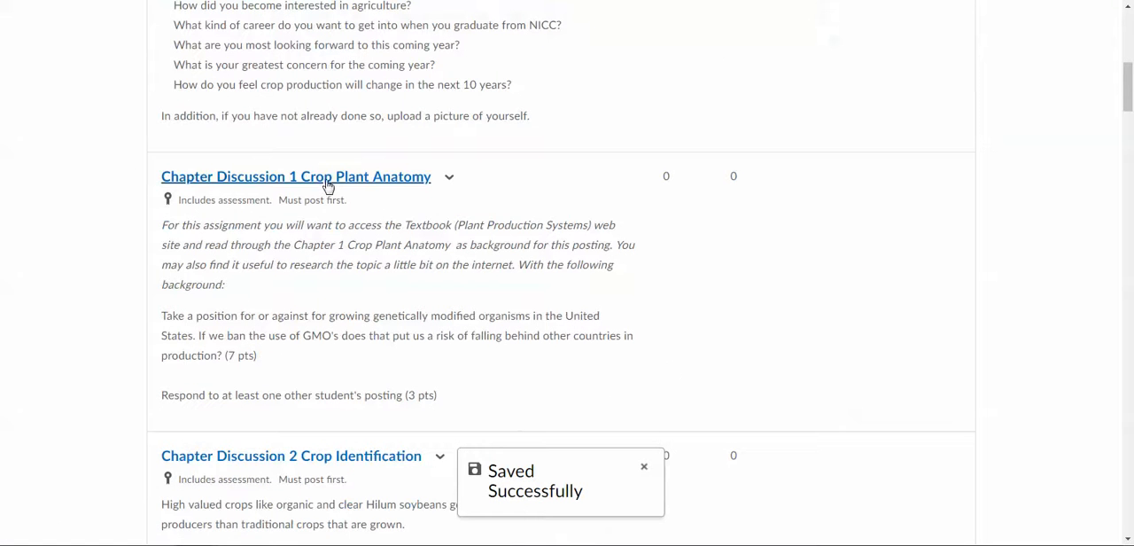
left_click(327, 181)
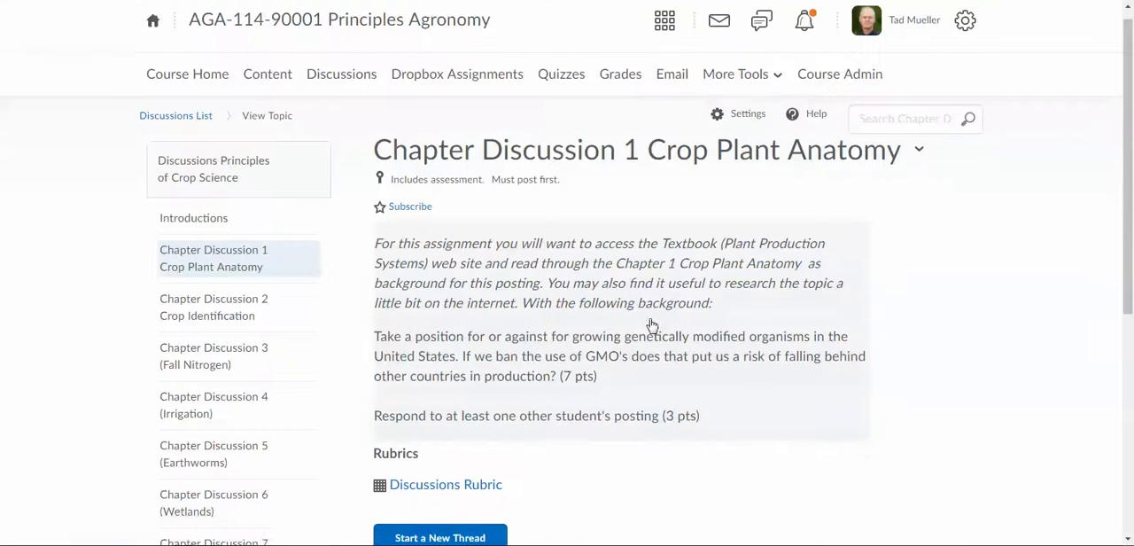
scroll(651, 325, "down", 3)
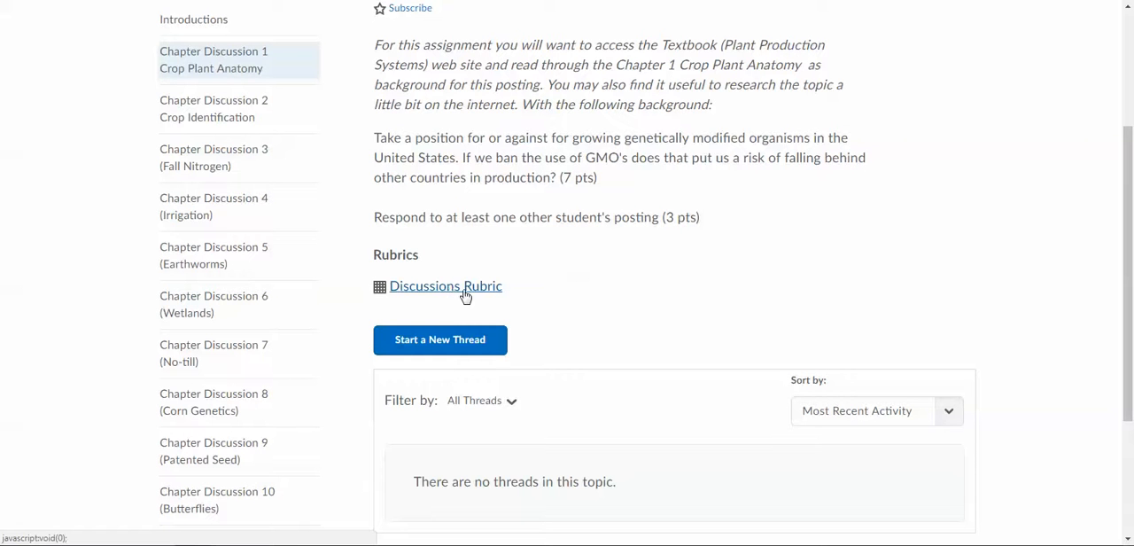
left_click(463, 293)
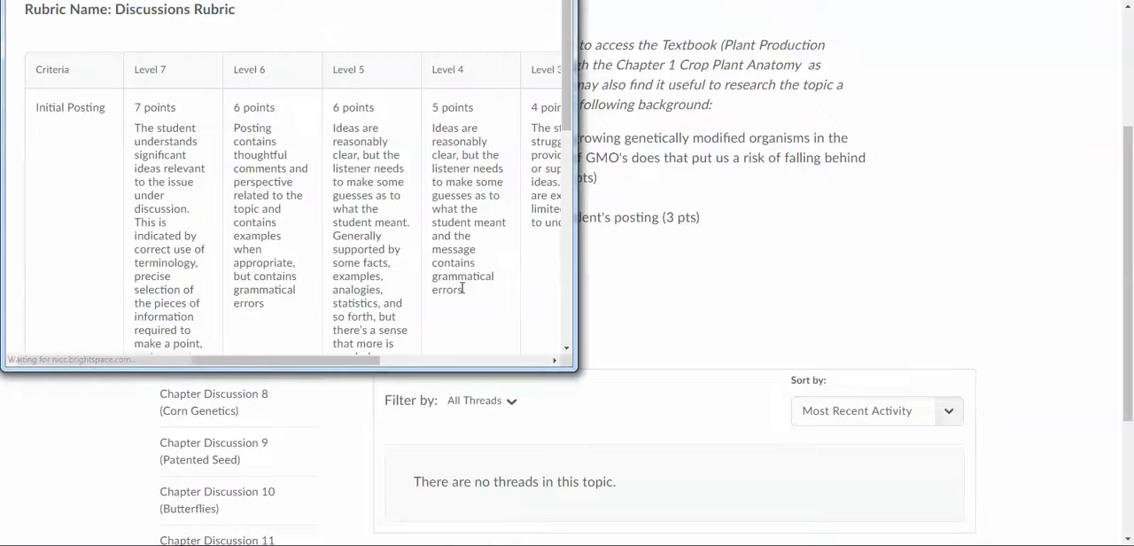
left_click_drag(568, 112, 571, 249)
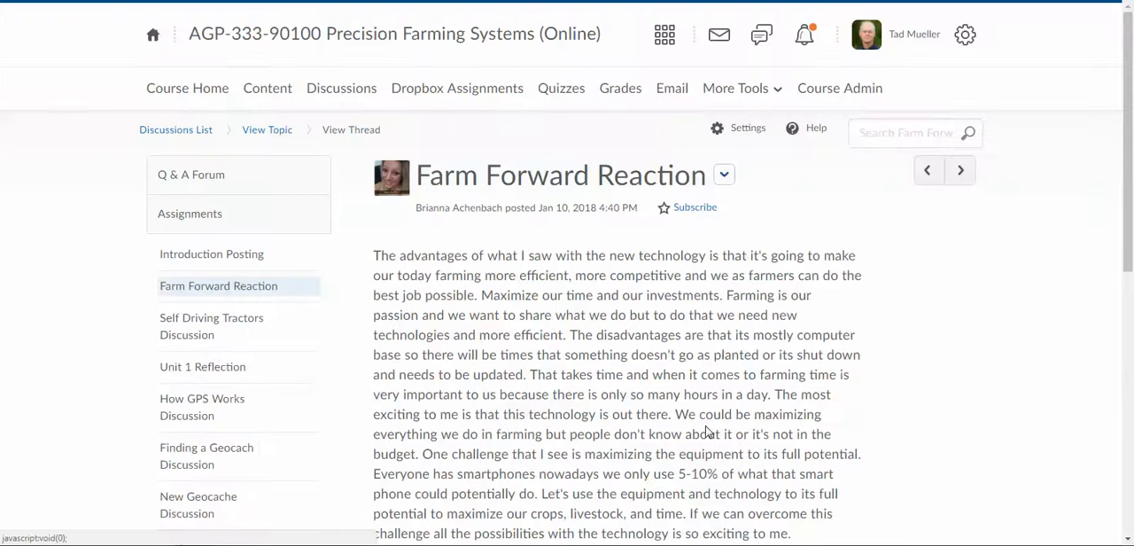
Open the assessment of the student's Farm Forward Reaction post, place its window in full view, and examine the Discussions rubric
left_click(725, 177)
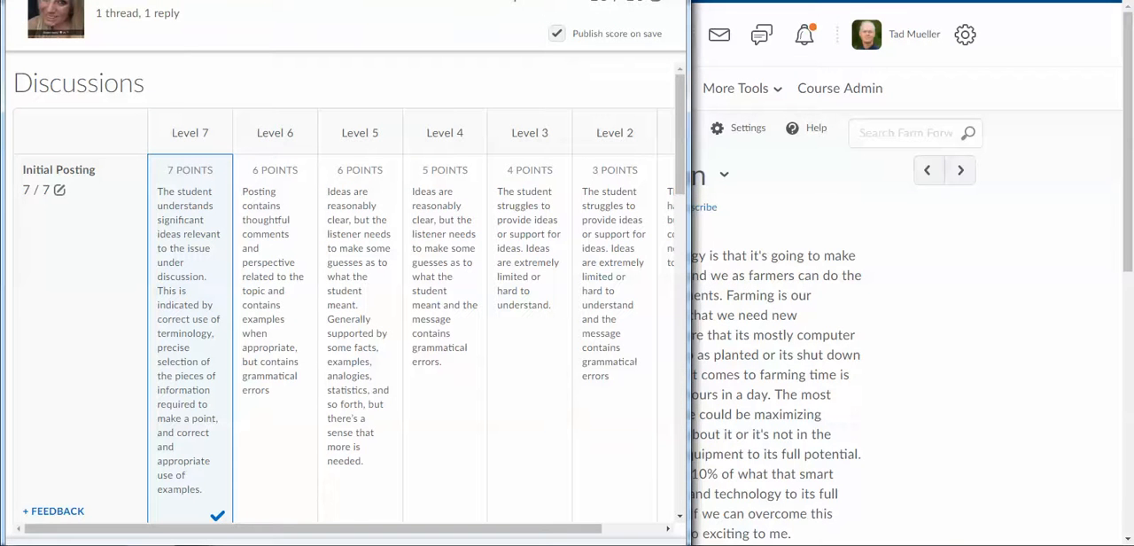
left_click_drag(322, 0, 598, 28)
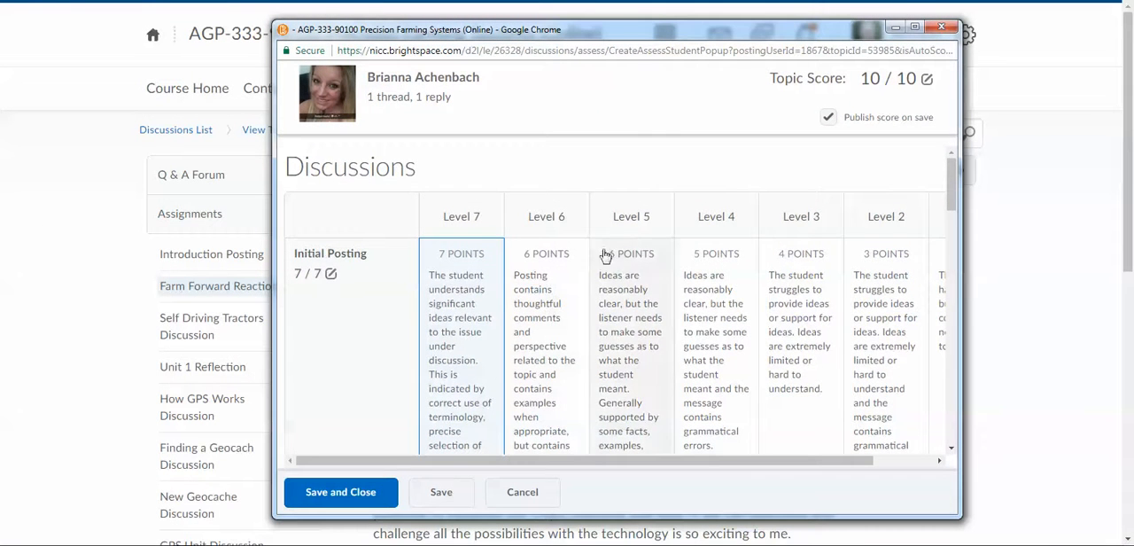
scroll(448, 306, "down", 3)
scroll(677, 330, "up", 3)
Try scoring the student's Initial Posting at Level 4 with 5 points and the Intial Reply at Level 3 with 1 point
left_click(720, 325)
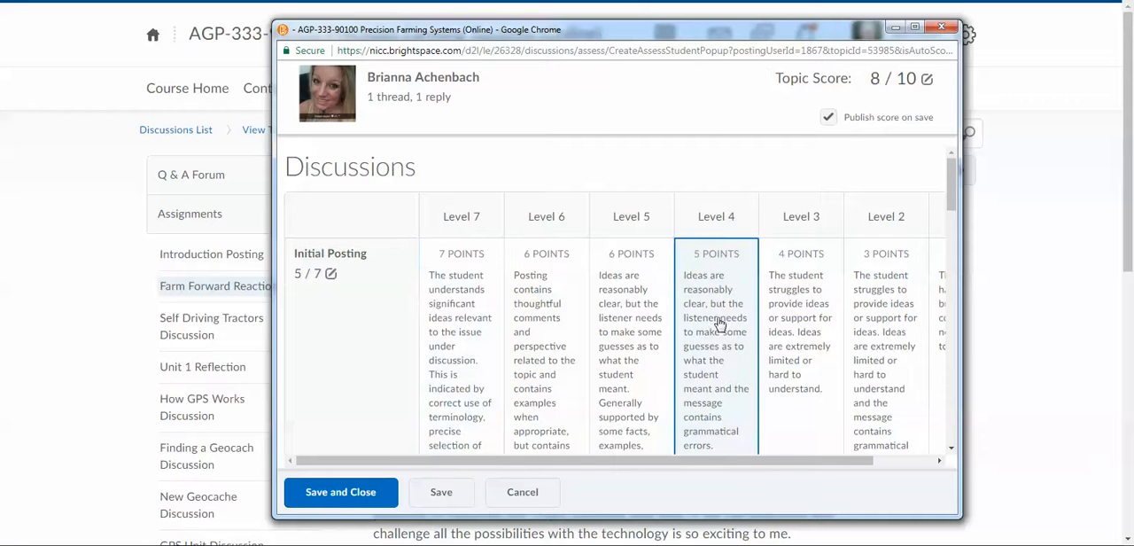
scroll(673, 326, "down", 4)
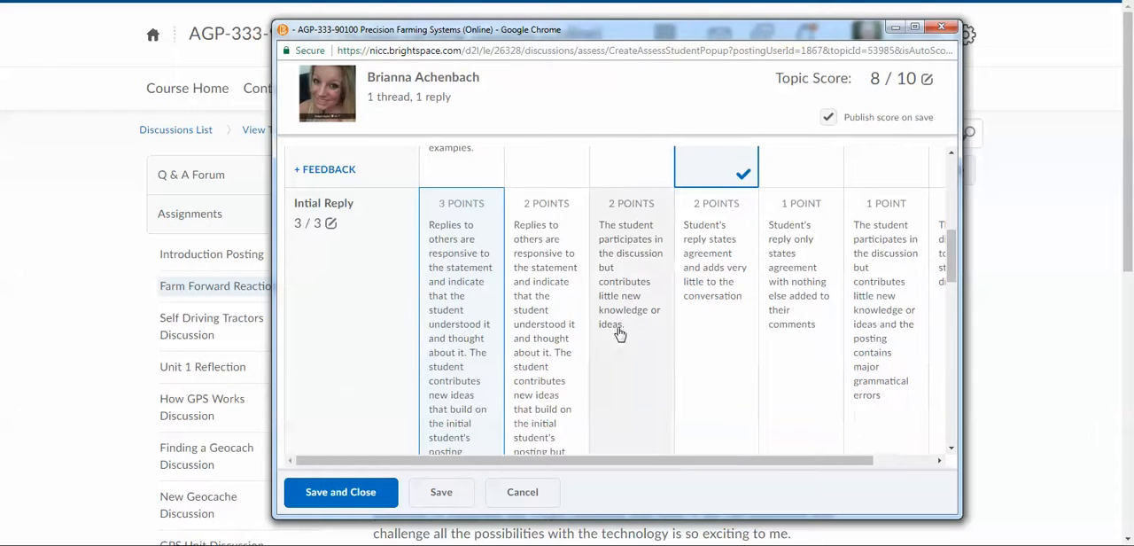
left_click(810, 298)
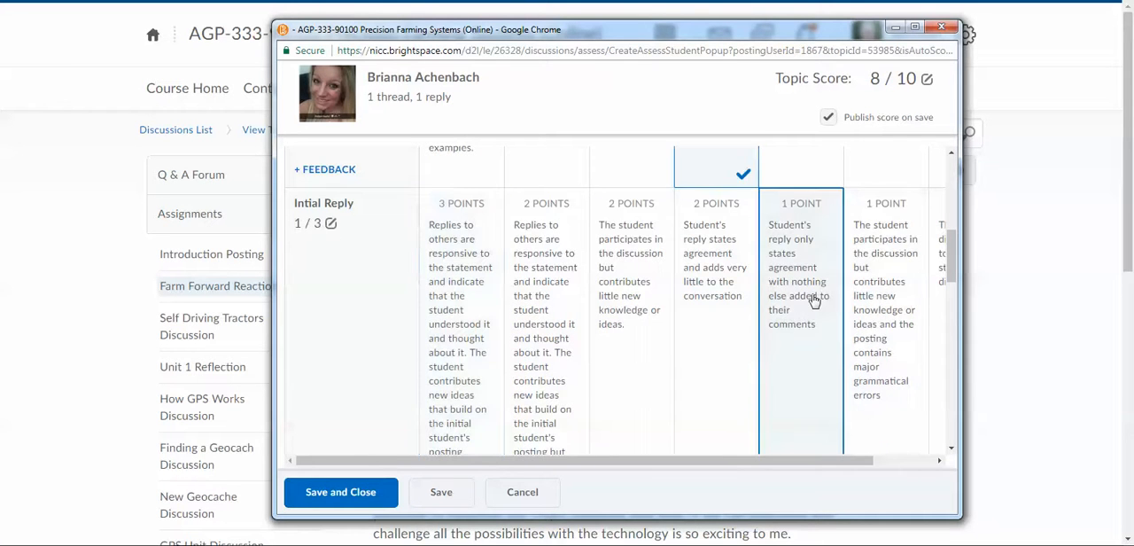
scroll(682, 248, "up", 3)
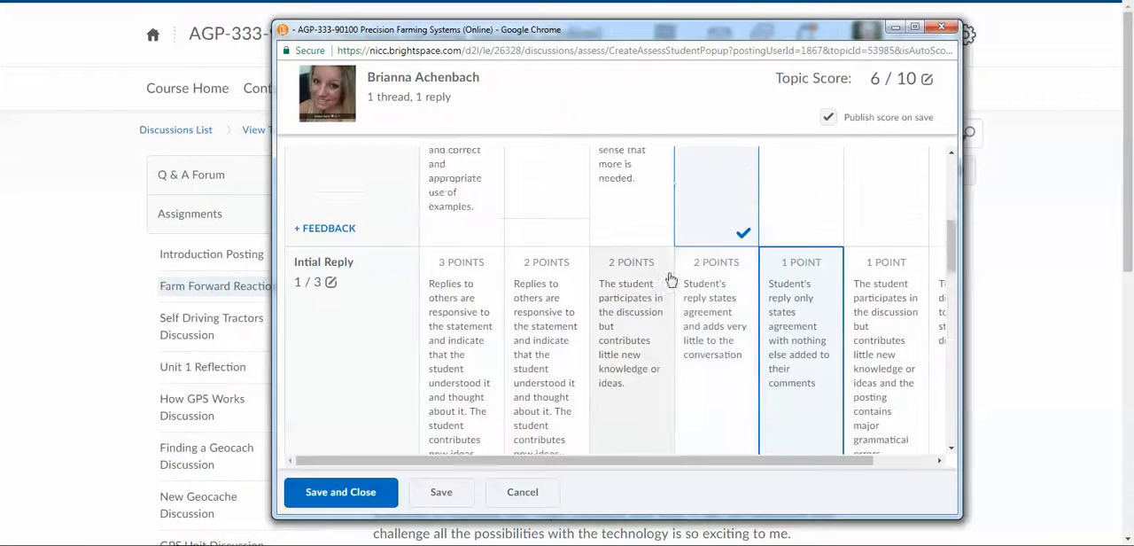
Try the Publish score on save option, and set Initial Posting to 7 points and Intial Reply to 3 points, both at Level 7
left_click(828, 117)
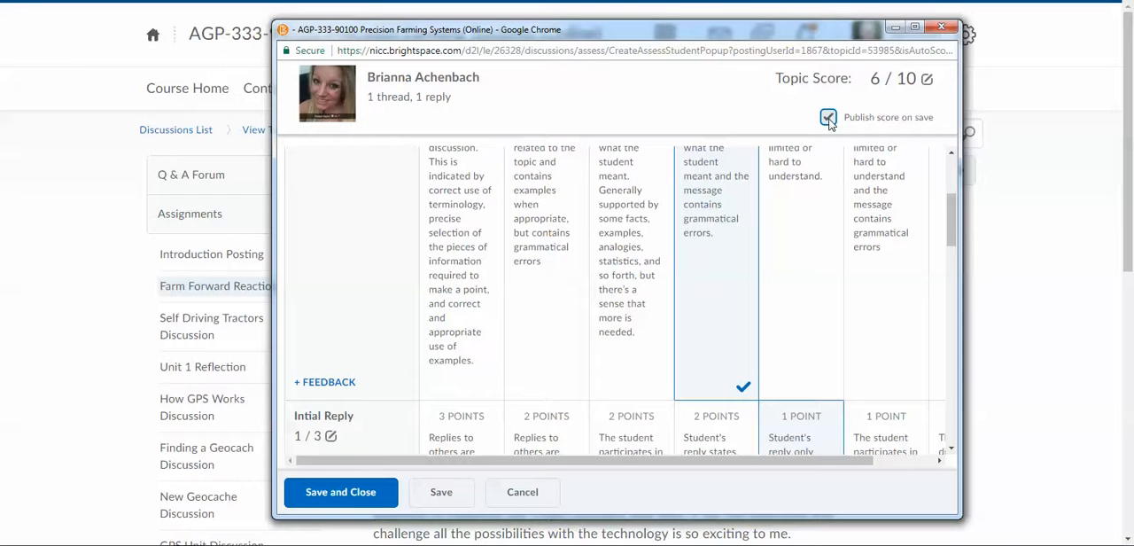
scroll(532, 305, "up", 3)
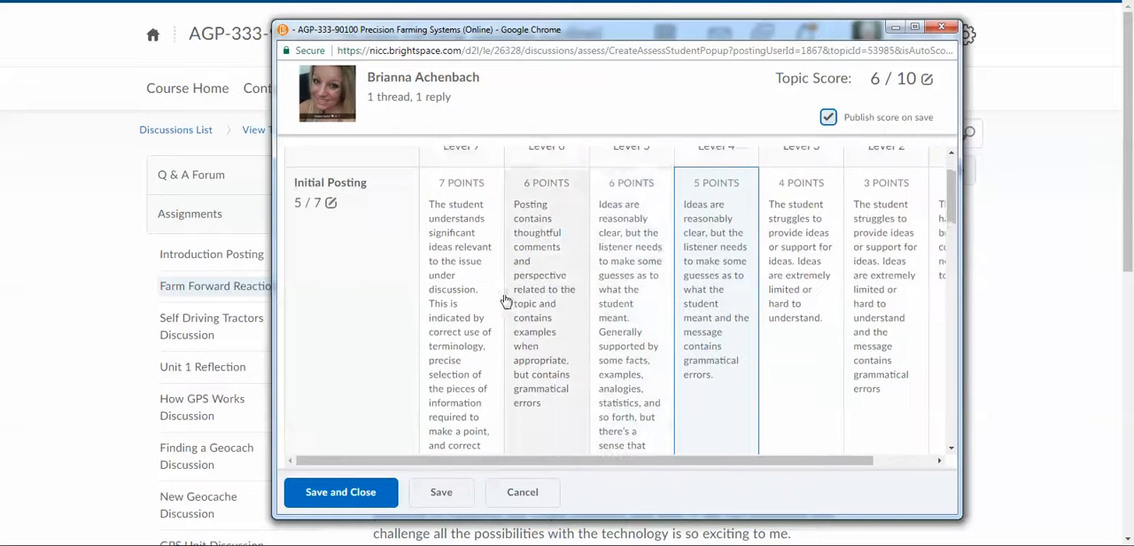
left_click(437, 329)
scroll(461, 326, "down", 3)
left_click(467, 331)
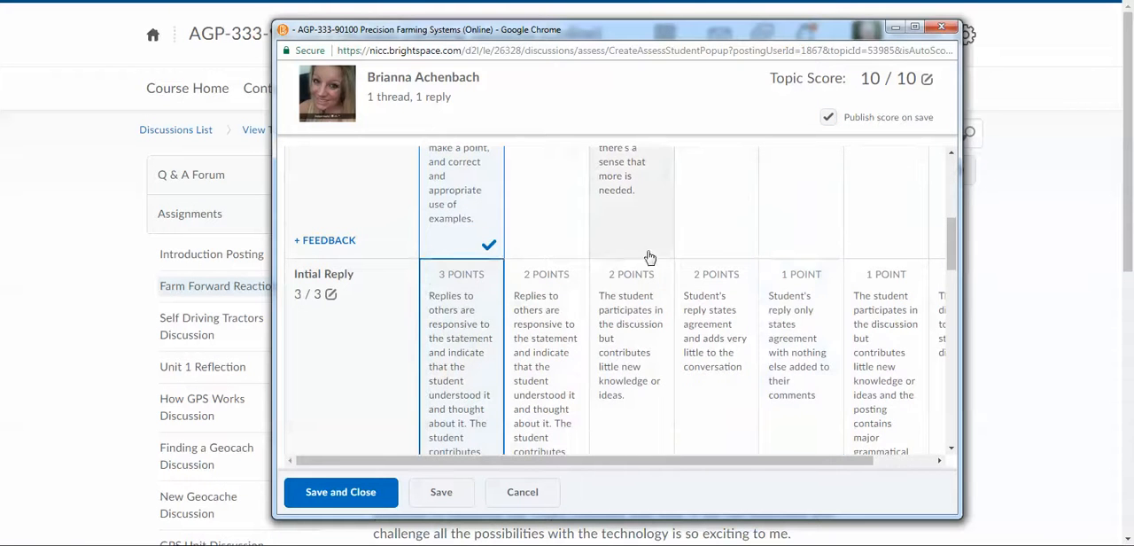
Review the Overall Score and General Feedback sections of the assessment, and leave it without saving the changes
scroll(655, 258, "down", 5)
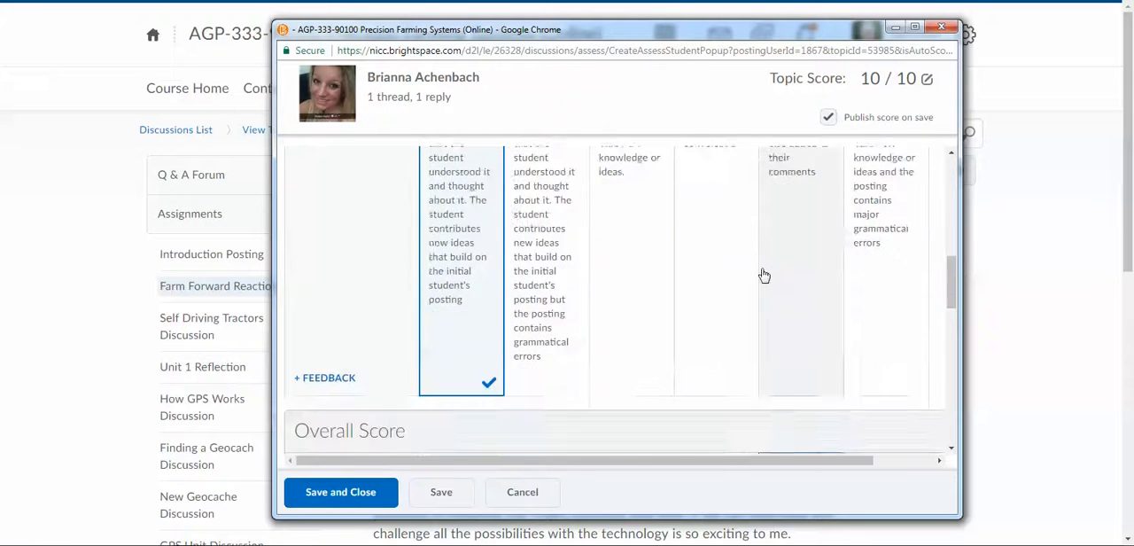
scroll(761, 270, "down", 3)
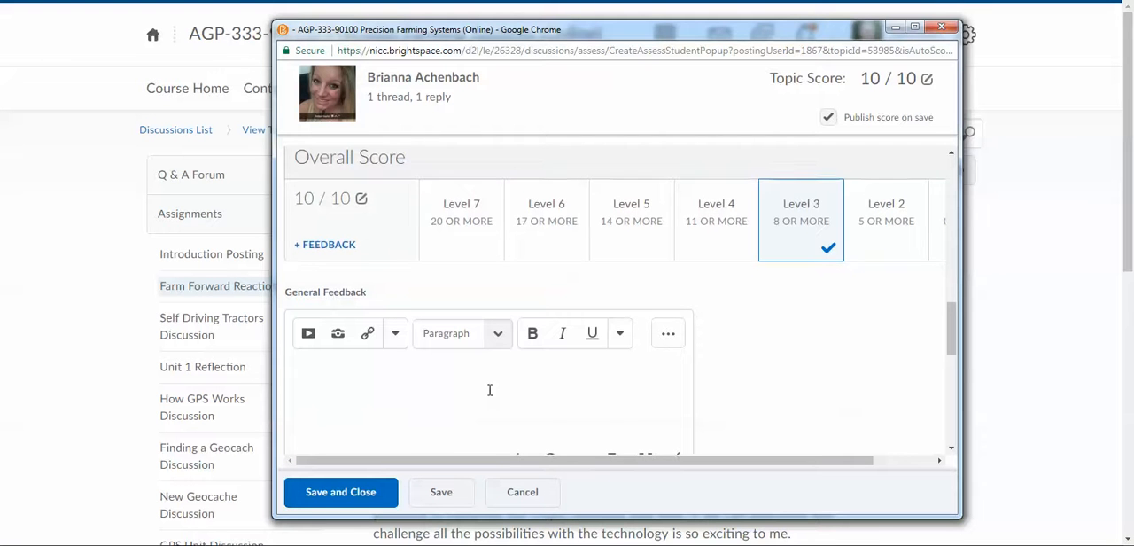
scroll(489, 390, "down", 3)
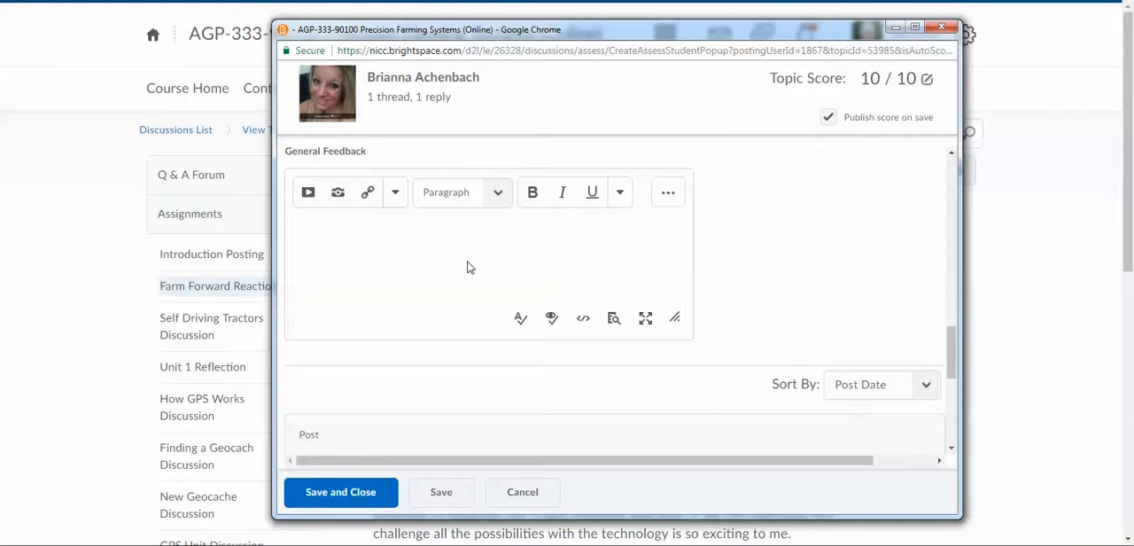
scroll(470, 268, "down", 3)
scroll(466, 266, "up", 5)
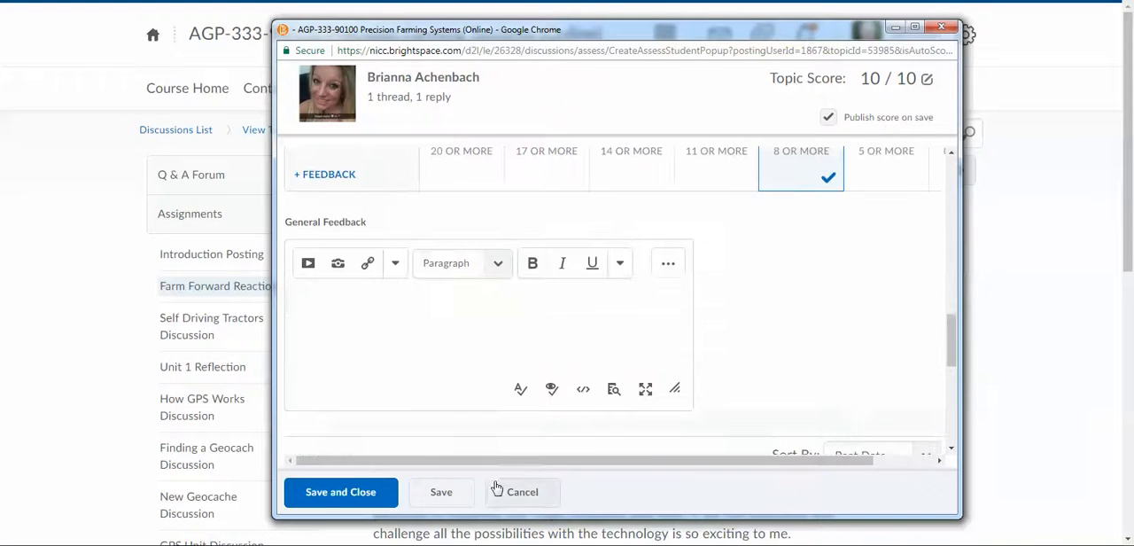
left_click(522, 496)
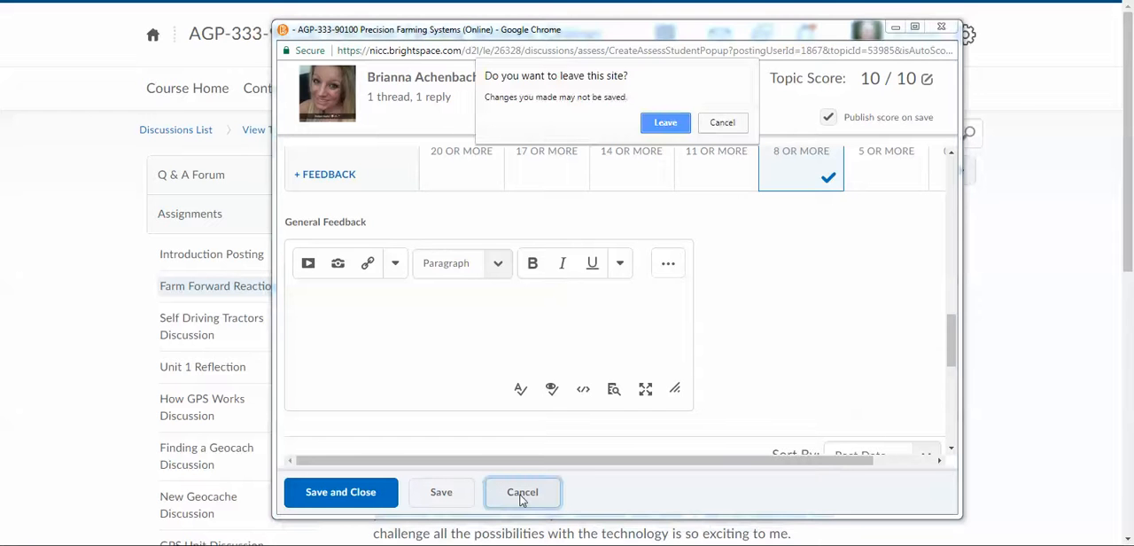
left_click(666, 123)
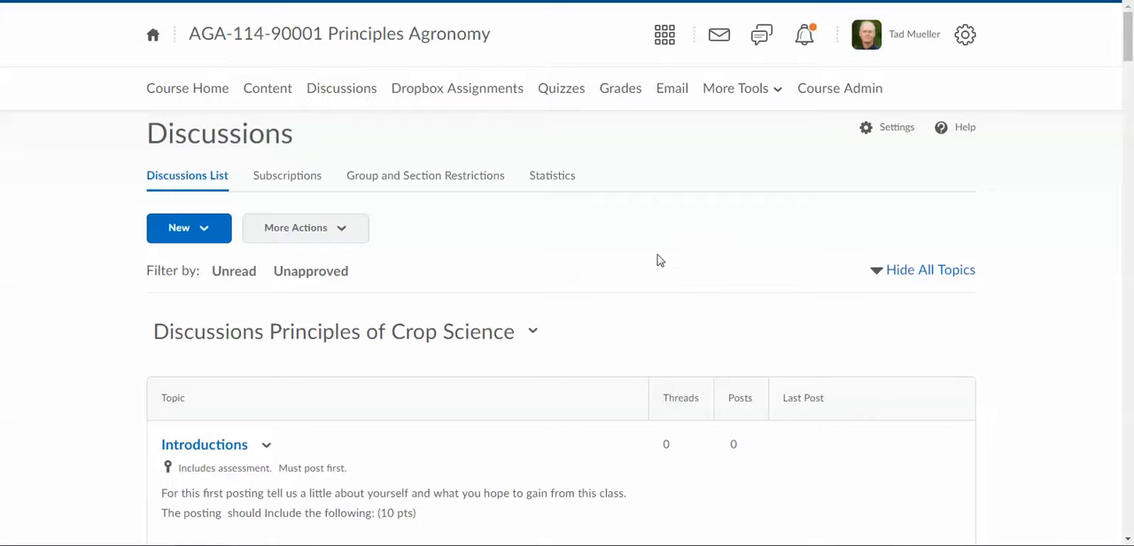
Examine the Principles Agronomy discussion options for creating forums and topics and for copying, reordering, deleting, and restoring them
left_click(204, 233)
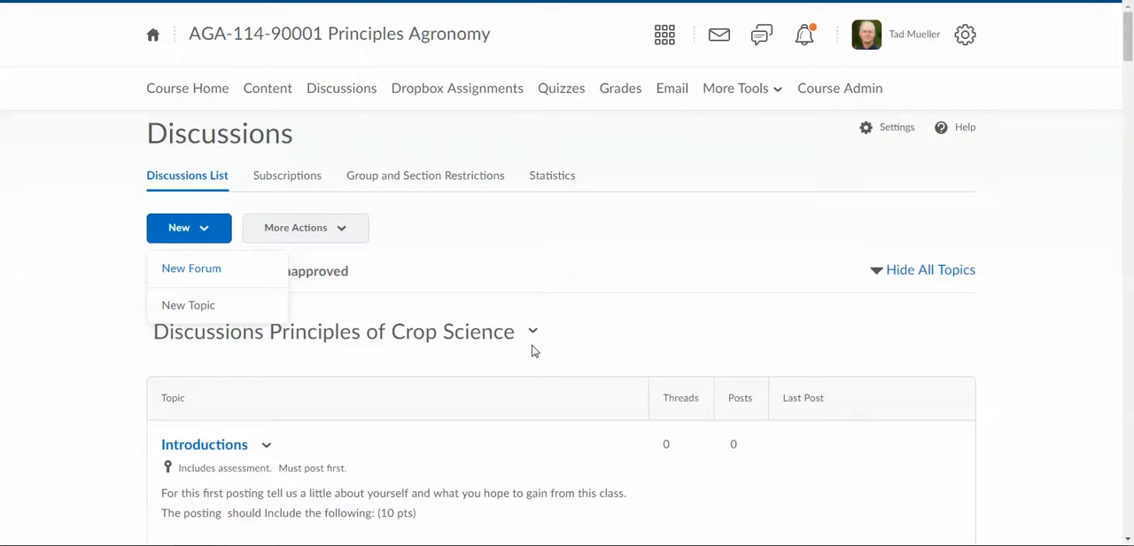
scroll(535, 352, "down", 7)
scroll(534, 352, "up", 7)
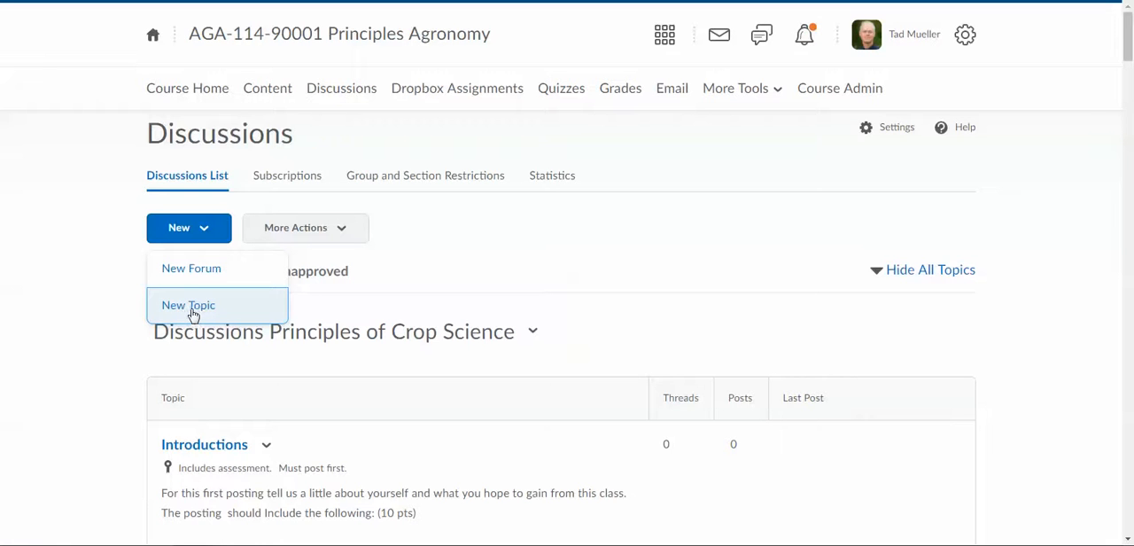
scroll(283, 444, "down", 1)
scroll(283, 444, "down", 6)
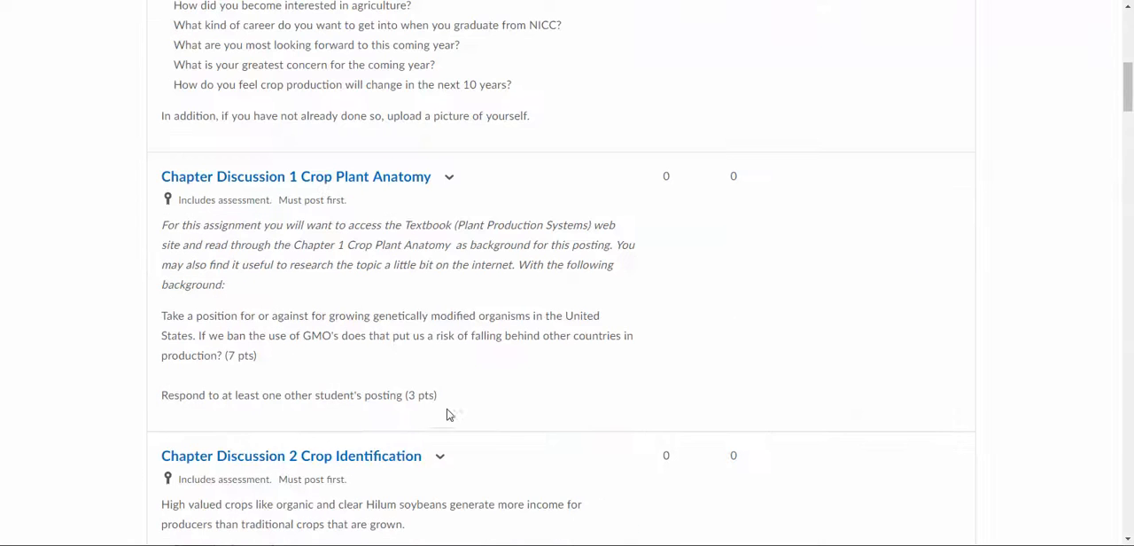
scroll(448, 414, "up", 7)
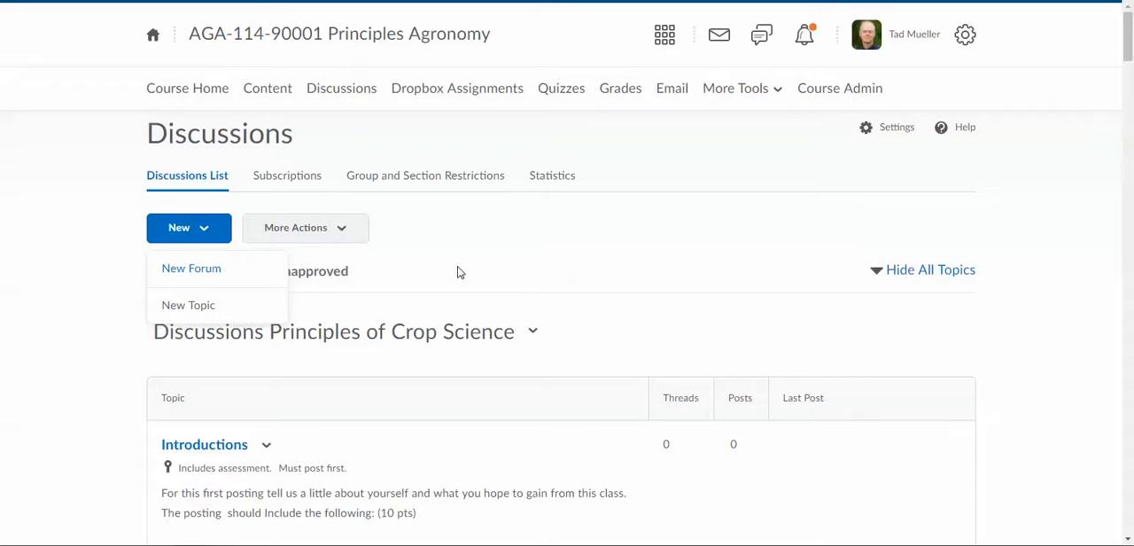
left_click(339, 232)
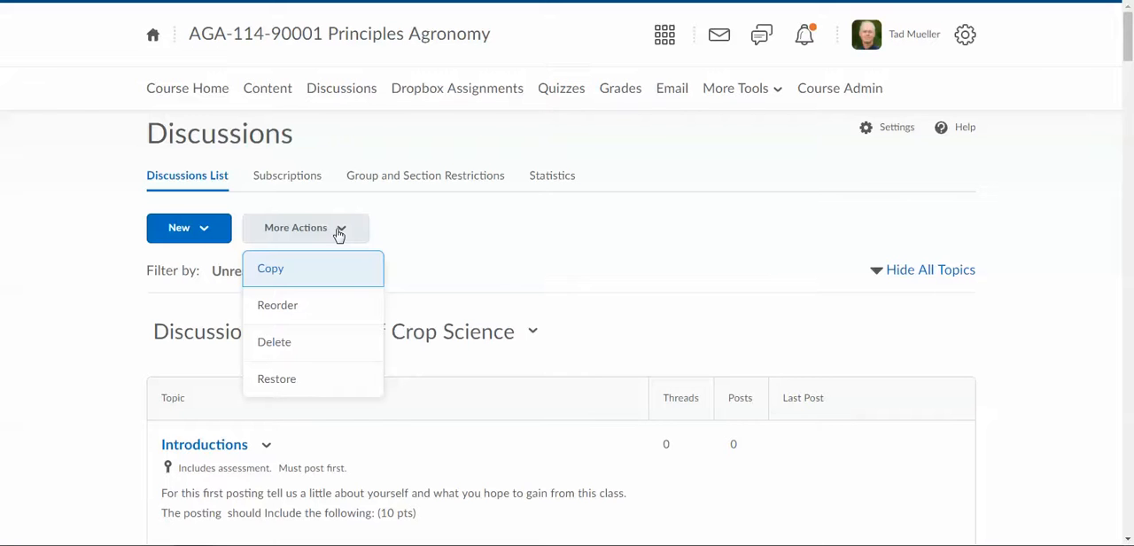
left_click(568, 241)
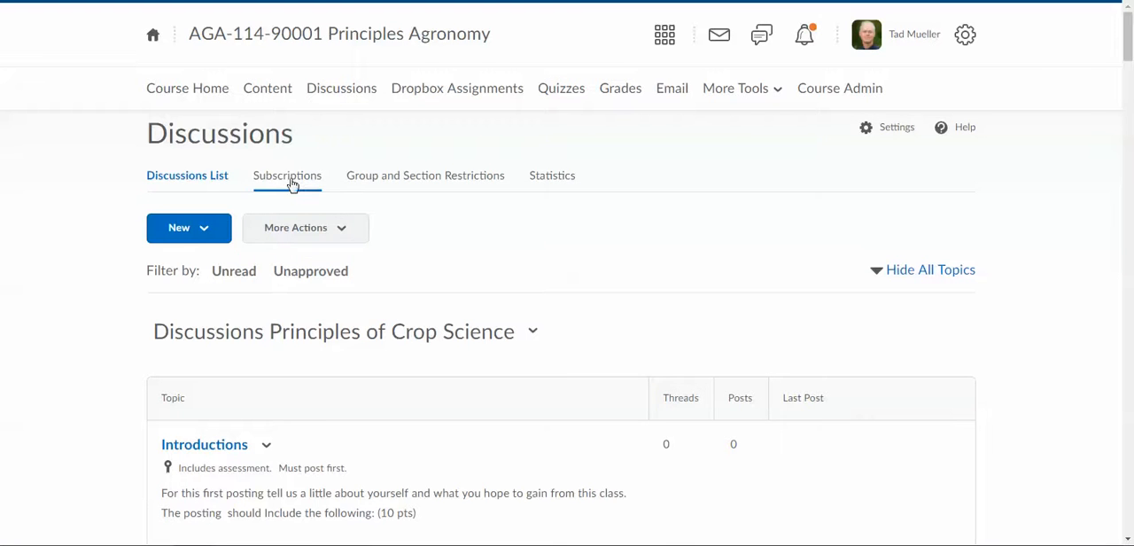
View the discussion subscription settings, and open the Group and Section Restrictions
left_click(292, 182)
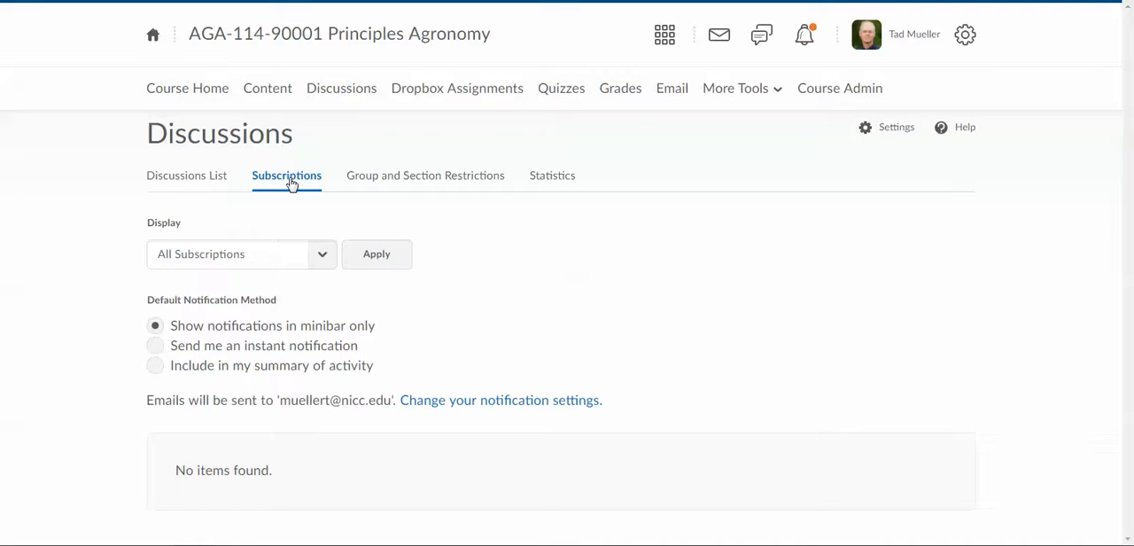
left_click(424, 184)
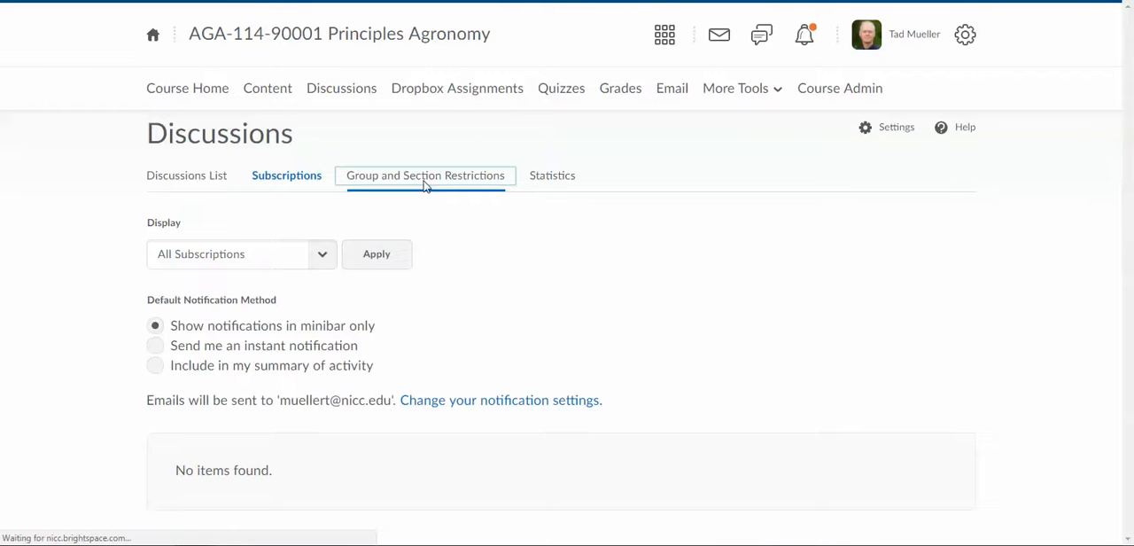